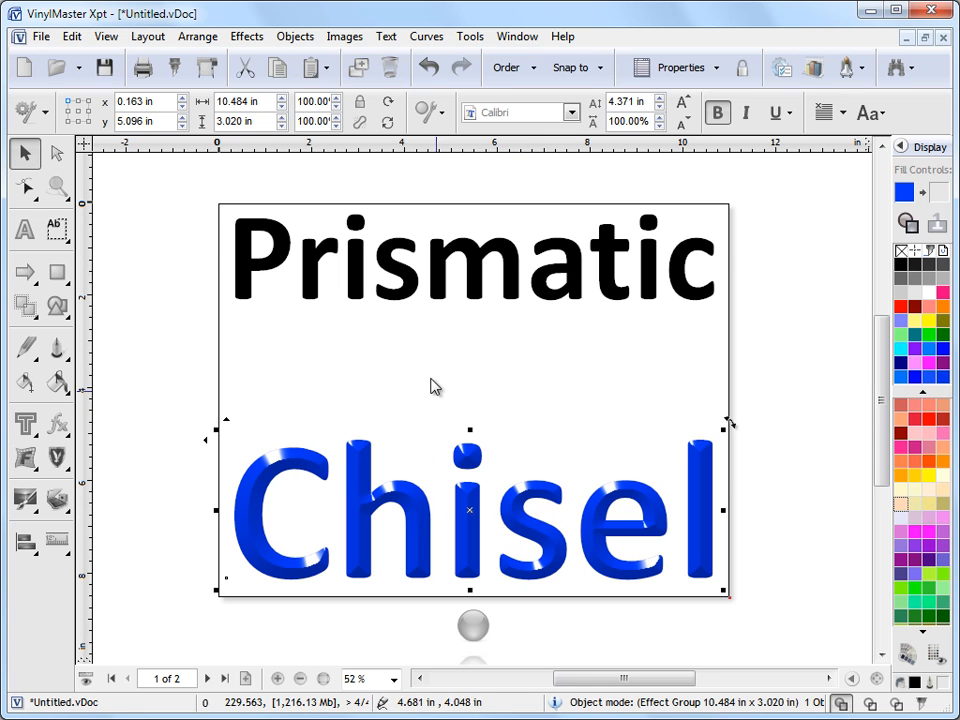
Apply the Prismatic 2 effect to the word "Prismatic" on the upper part of the page
{"action": "left_click", "coordinate": [410, 295]}
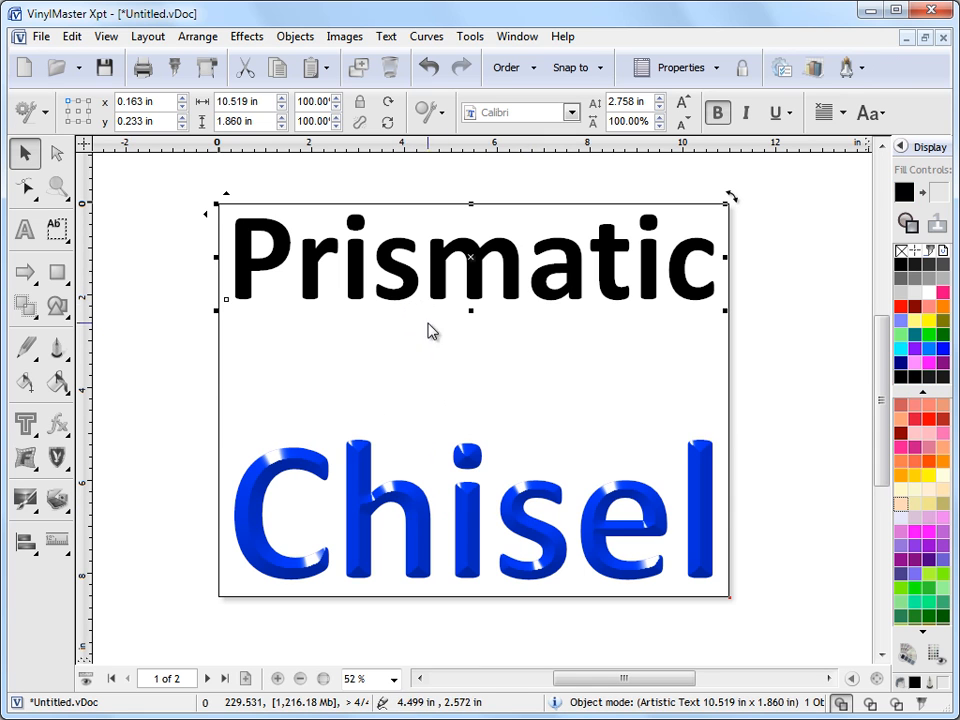
{"action": "left_click", "coordinate": [62, 426]}
{"action": "mouse_move", "coordinate": [276, 628]}
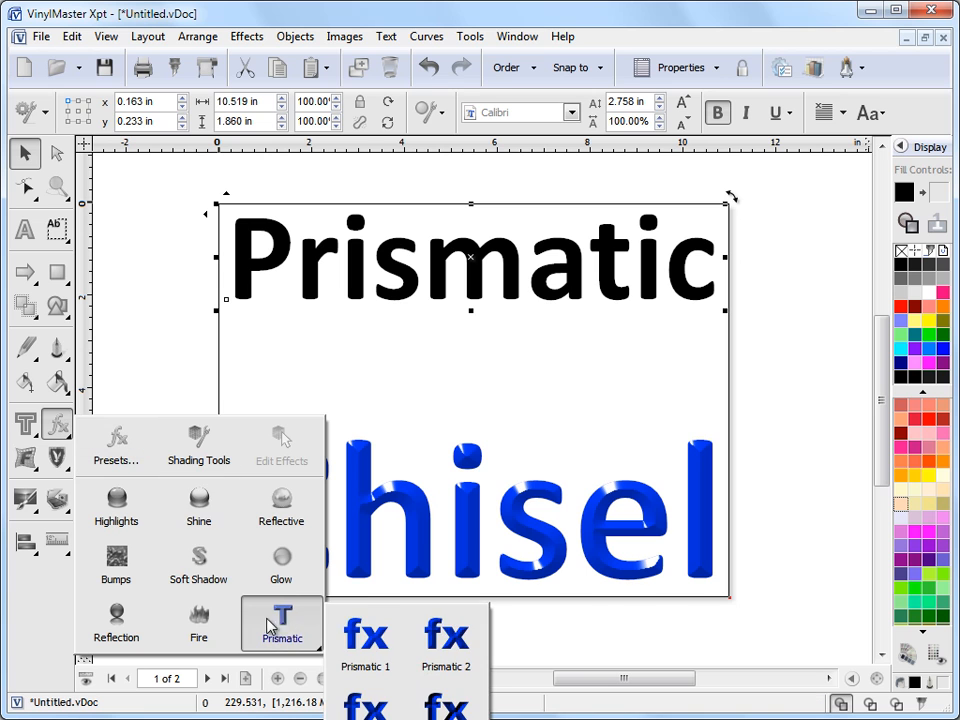
{"action": "left_click", "coordinate": [444, 640]}
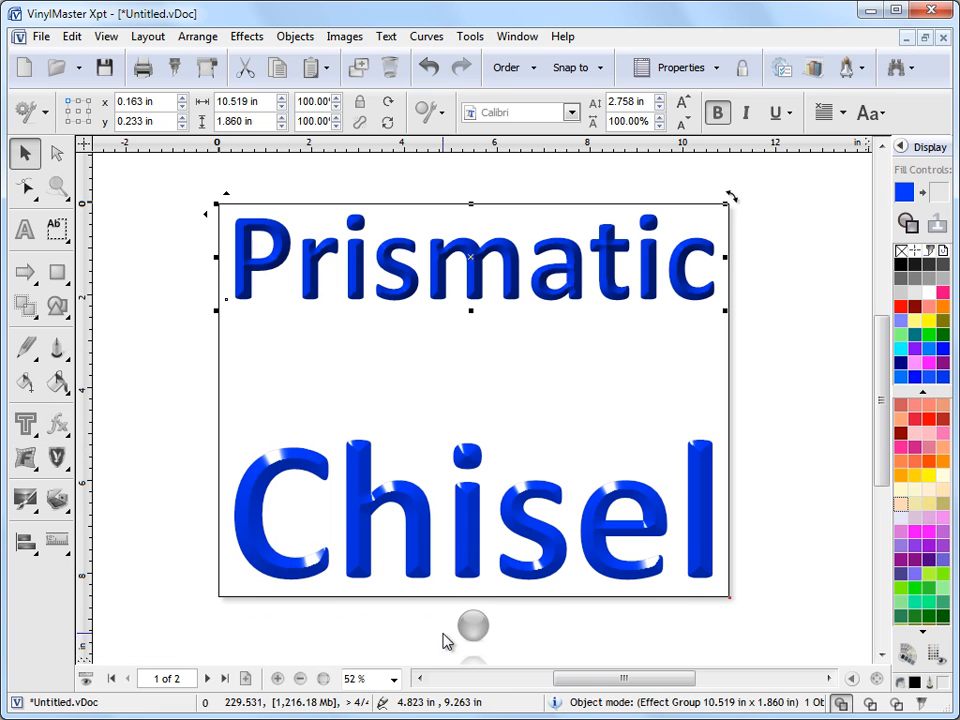
{"action": "left_click", "coordinate": [409, 349]}
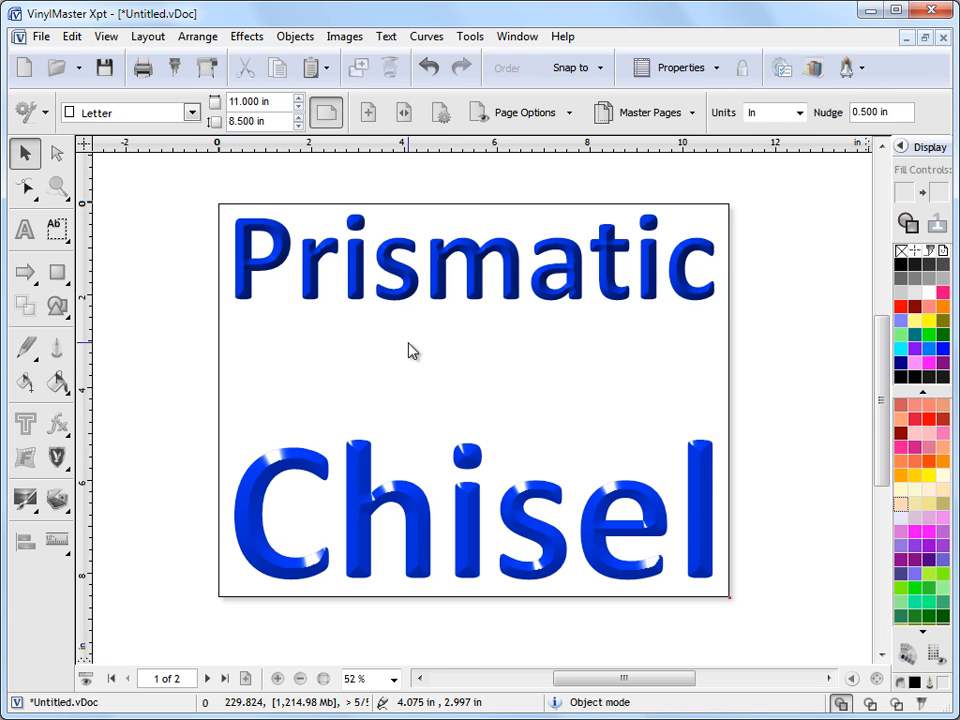
Insert the bell clipart from the Symbols 02 category, placing it at about x -0.57 in, y 1.62 in between the two words
{"action": "left_click", "coordinate": [57, 458]}
{"action": "left_click", "coordinate": [118, 523]}
{"action": "left_click", "coordinate": [495, 318]}
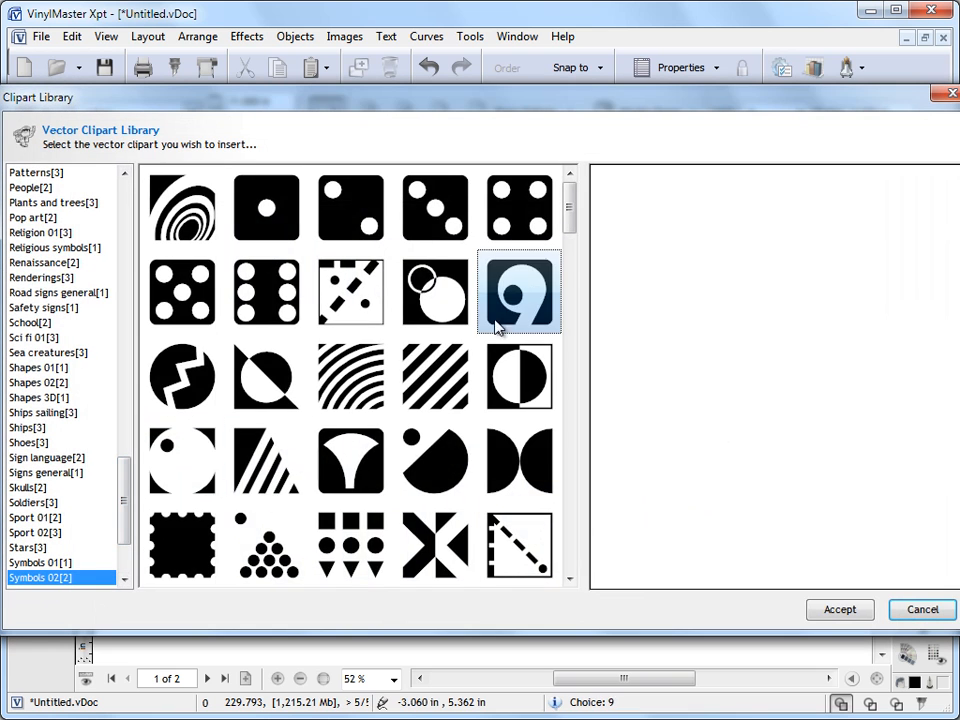
{"action": "left_click_drag", "start_coordinate": [568, 214], "coordinate": [573, 338]}
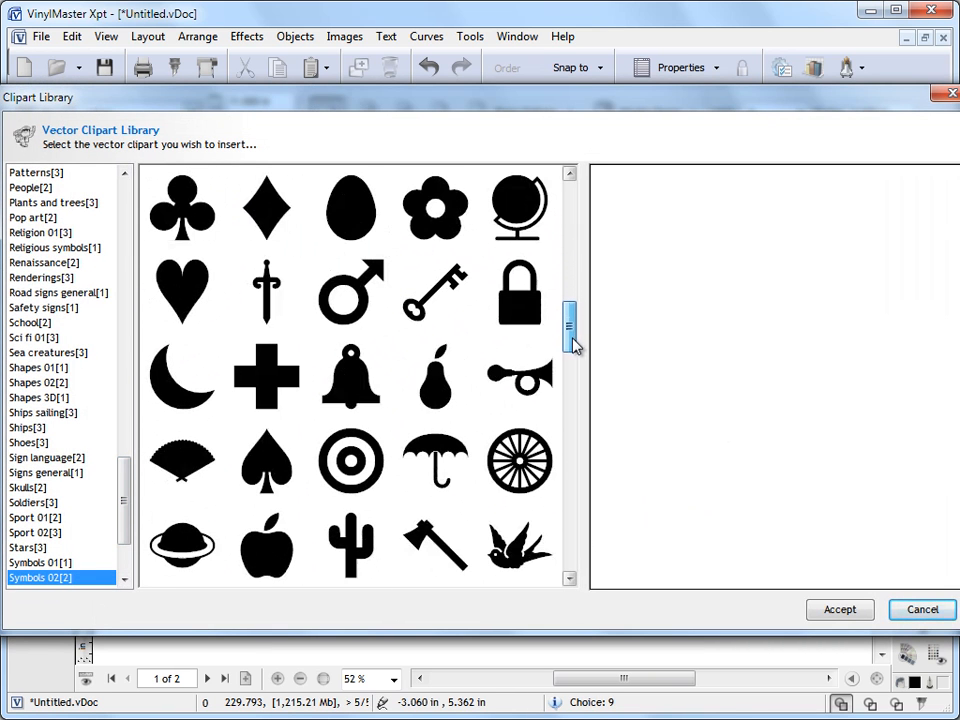
{"action": "left_click", "coordinate": [388, 381]}
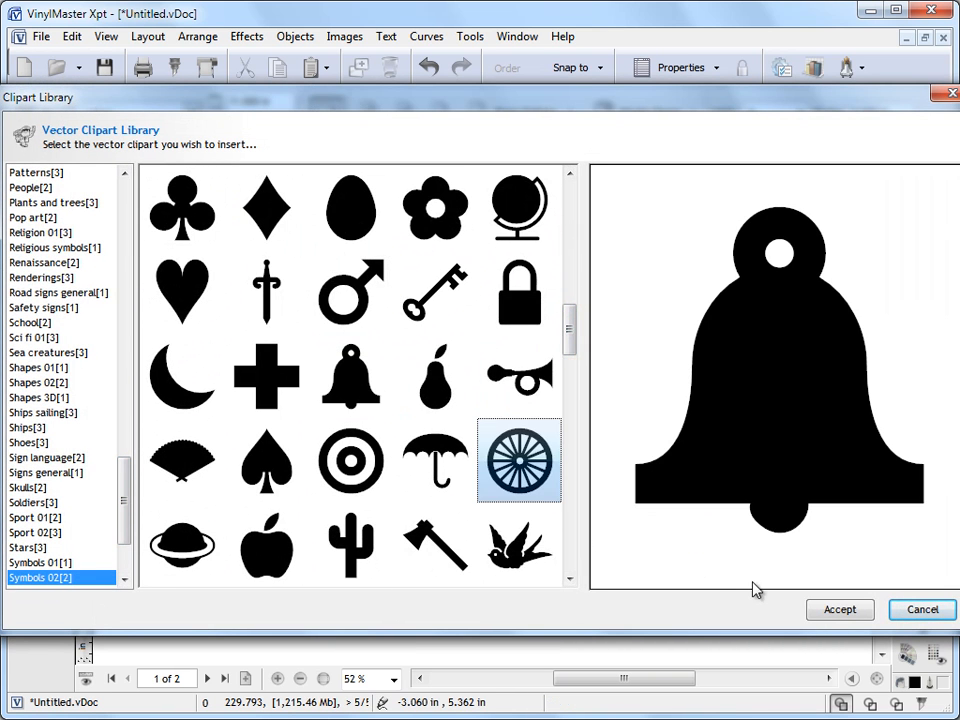
{"action": "left_click", "coordinate": [830, 610]}
{"action": "left_click", "coordinate": [203, 297]}
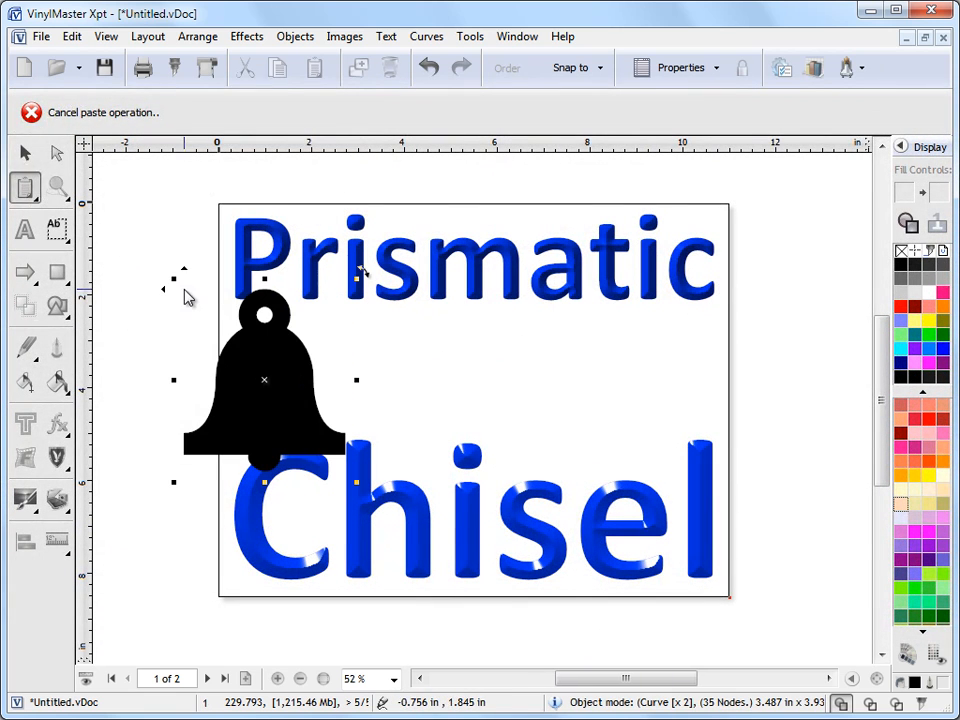
{"action": "left_click_drag", "start_coordinate": [267, 383], "coordinate": [274, 371]}
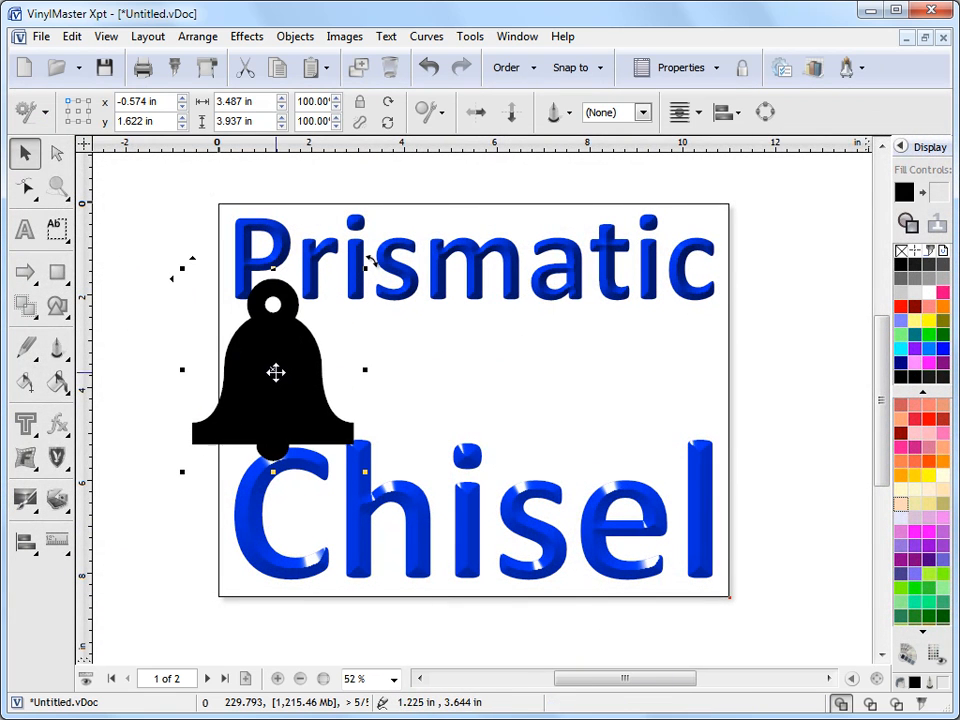
Apply the Prismatic 2 effect to the bell and move it to about x -1.24 in, y 1.74 in
{"action": "left_click", "coordinate": [60, 428]}
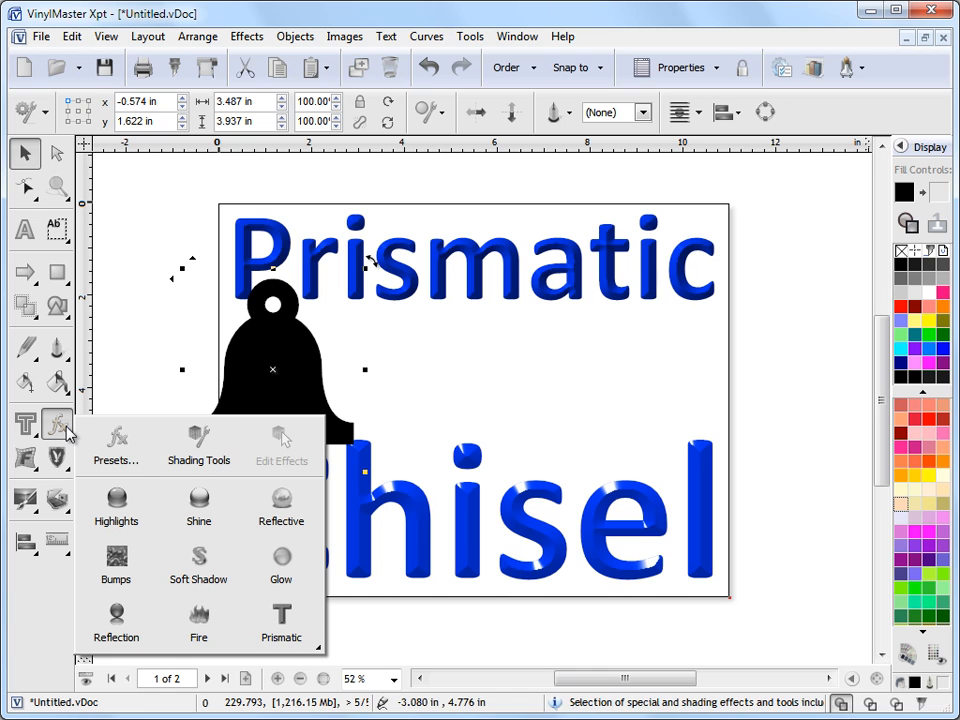
{"action": "mouse_move", "coordinate": [276, 628]}
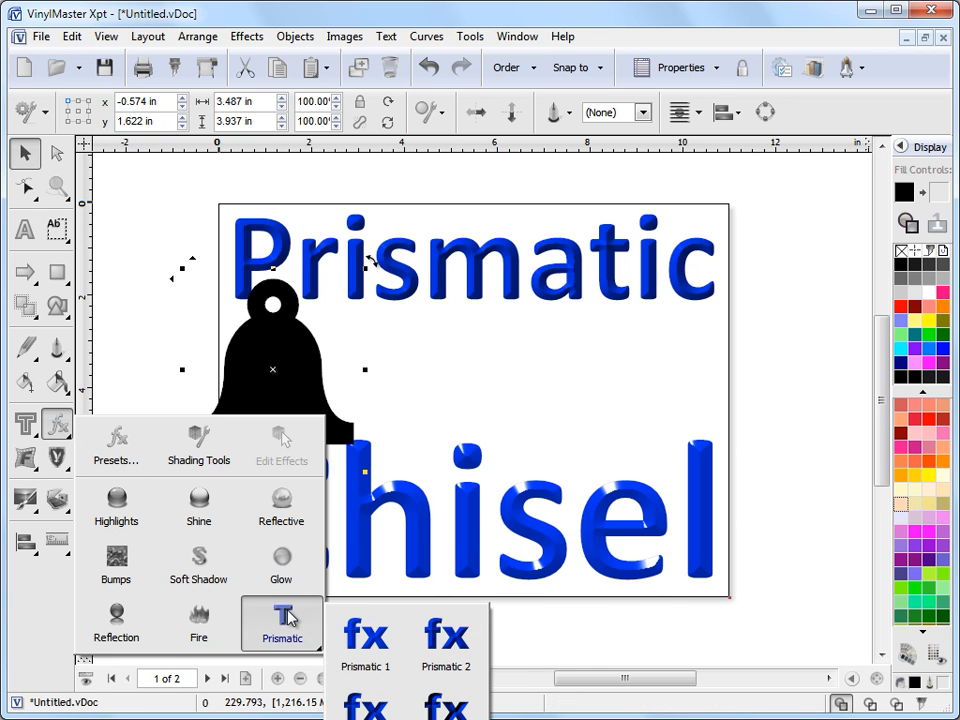
{"action": "left_click", "coordinate": [445, 638]}
{"action": "left_click_drag", "start_coordinate": [273, 369], "coordinate": [242, 378]}
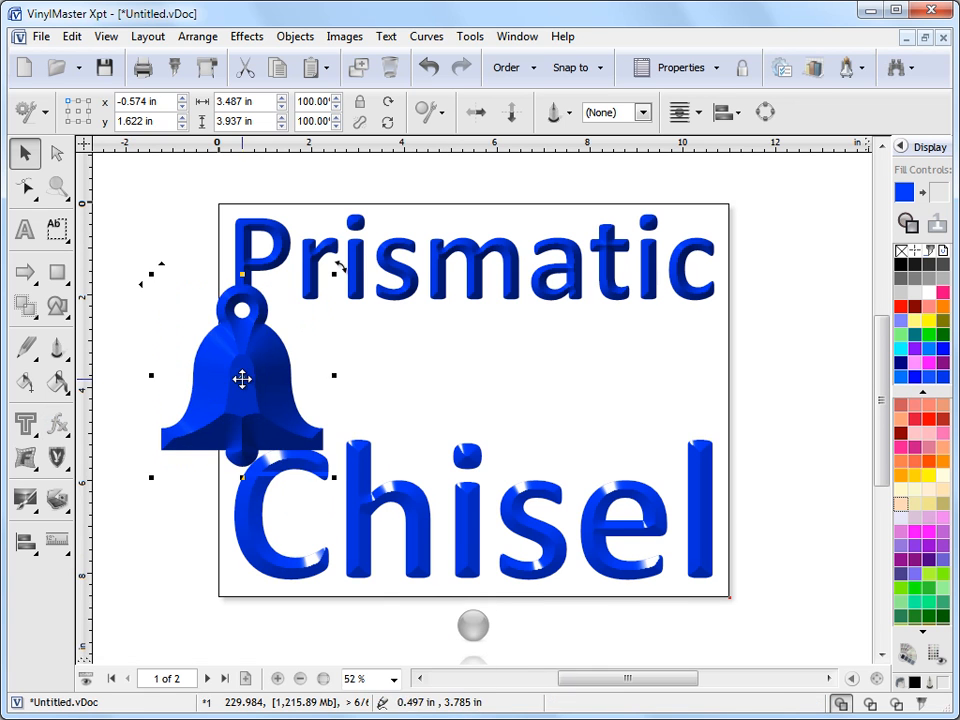
Deepen the bell's prismatic inset until the bevels meet at its centre, and move the bell to about x -2.22 in, y 1.42 in
{"action": "left_click", "coordinate": [57, 186]}
{"action": "left_click_drag", "start_coordinate": [131, 216], "coordinate": [334, 437]}
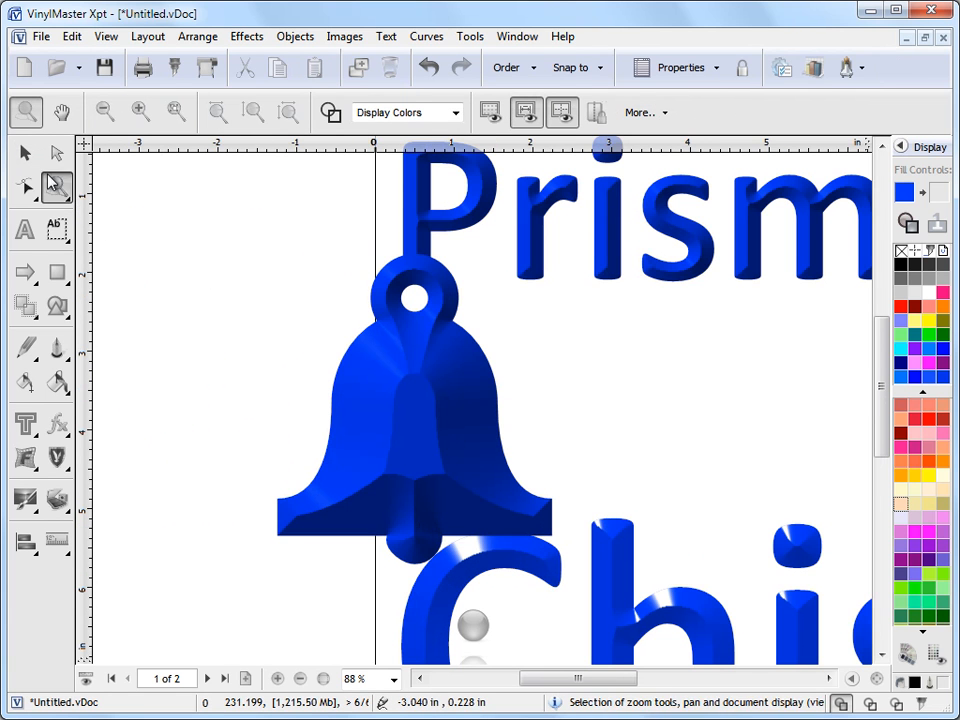
{"action": "left_click", "coordinate": [24, 152]}
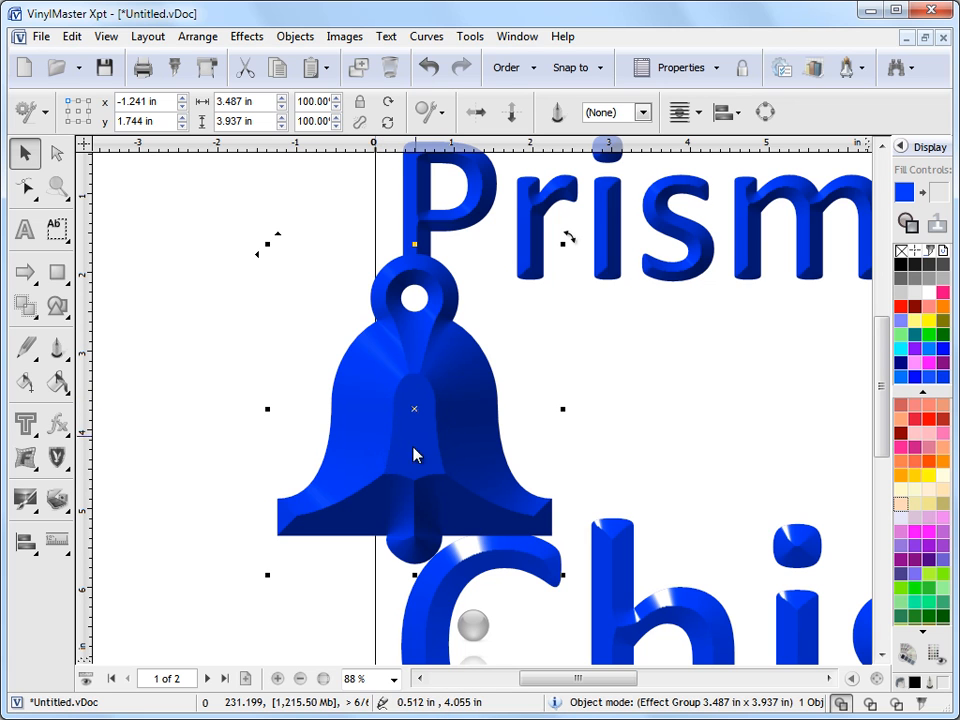
{"action": "left_click_drag", "start_coordinate": [575, 679], "coordinate": [585, 679]}
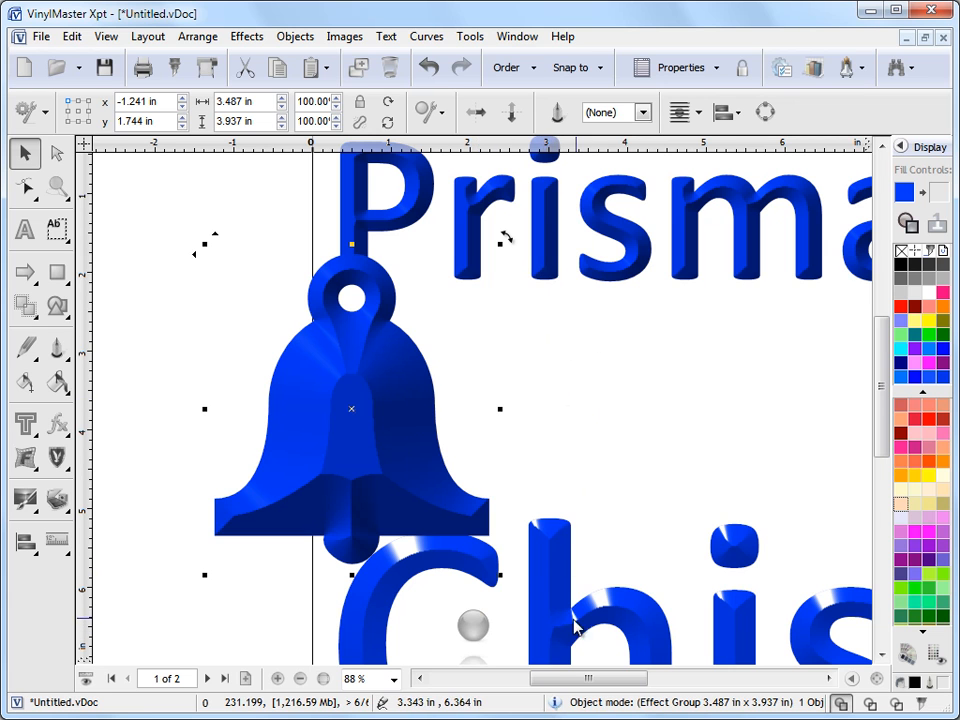
{"action": "left_click", "coordinate": [475, 630]}
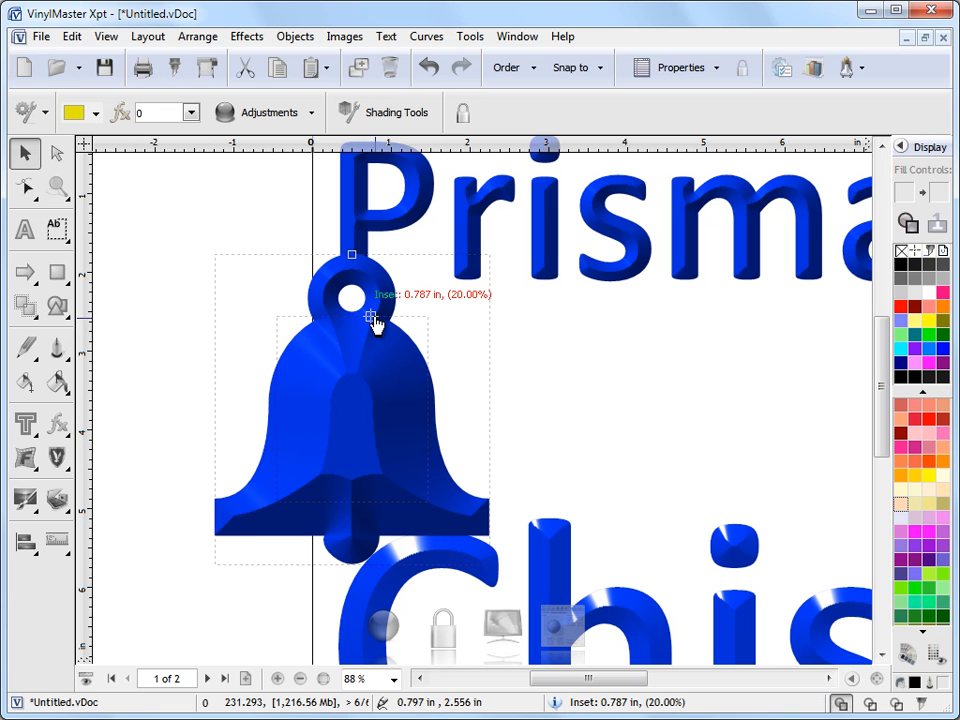
{"action": "left_click_drag", "start_coordinate": [372, 320], "coordinate": [371, 357]}
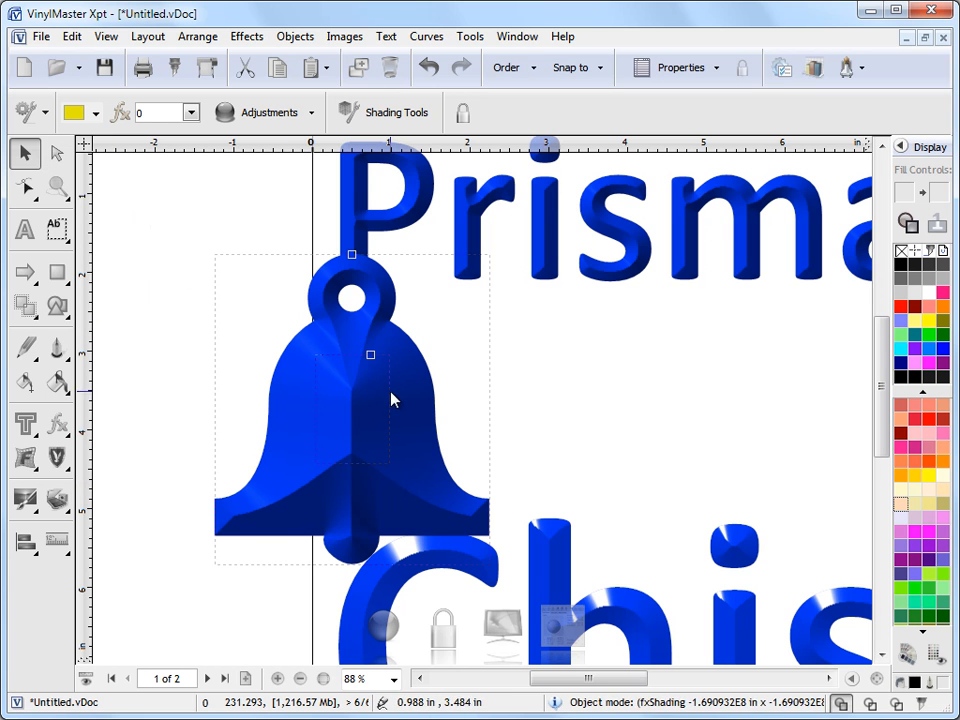
{"action": "left_click", "coordinate": [154, 231]}
{"action": "mouse_move", "coordinate": [346, 381]}
{"action": "left_mouse_down"}
{"action": "mouse_move", "coordinate": [278, 368]}
{"action": "mouse_move", "coordinate": [280, 378]}
{"action": "left_mouse_up"}
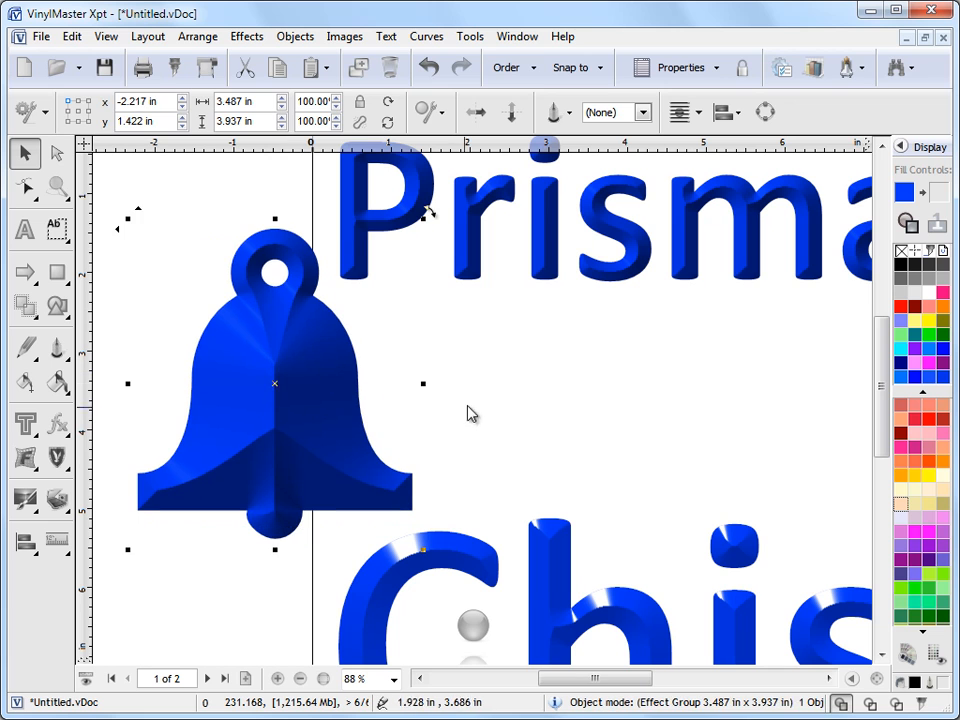
{"action": "left_click", "coordinate": [518, 405]}
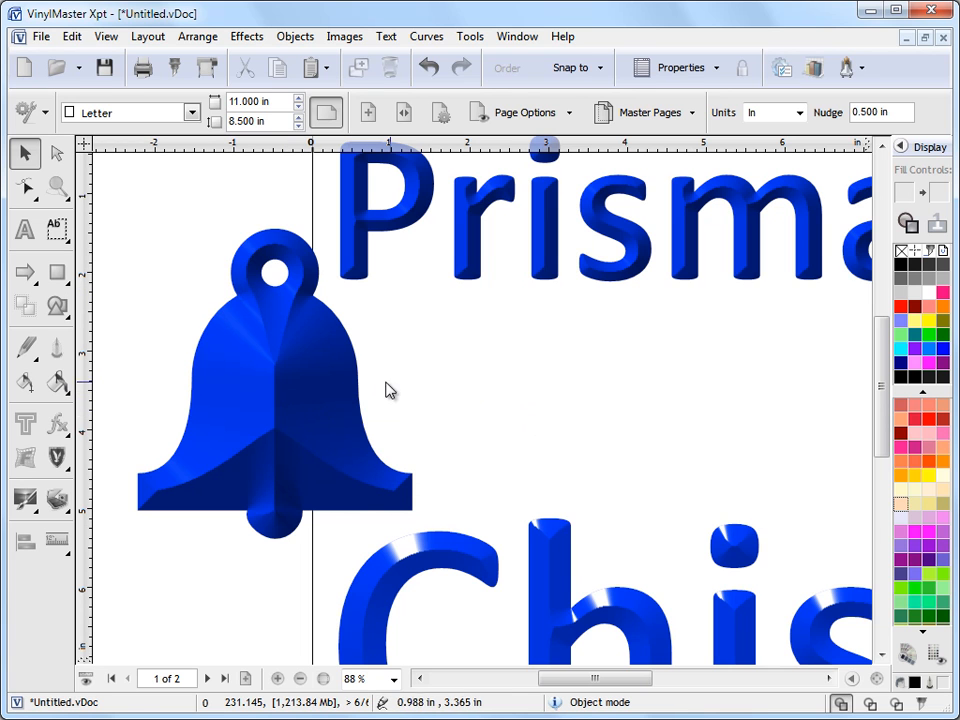
Open the bell's shaded effects for editing from its on-canvas control and again with the Edit Effects command, leaving the edit mode each time
{"action": "left_click", "coordinate": [316, 388]}
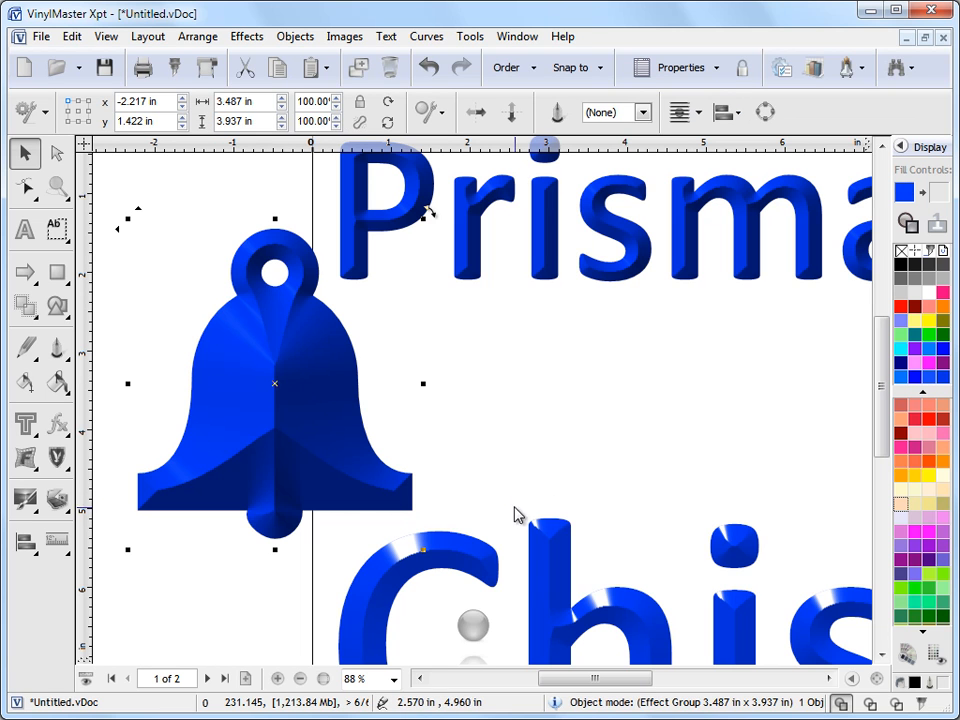
{"action": "left_click", "coordinate": [475, 628]}
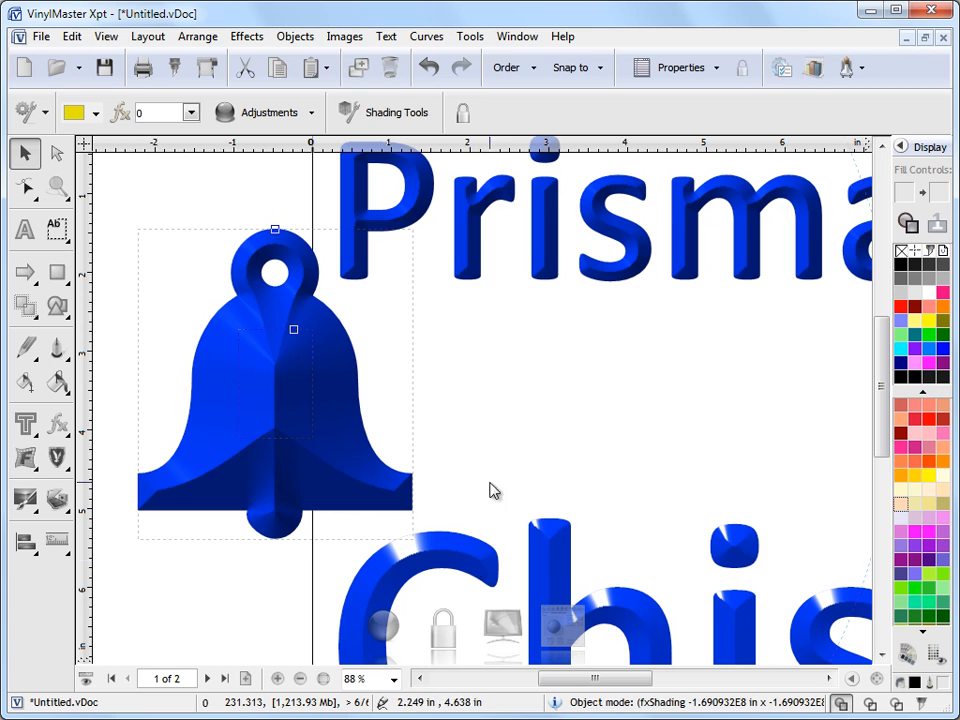
{"action": "left_click", "coordinate": [465, 411]}
{"action": "left_click", "coordinate": [304, 384]}
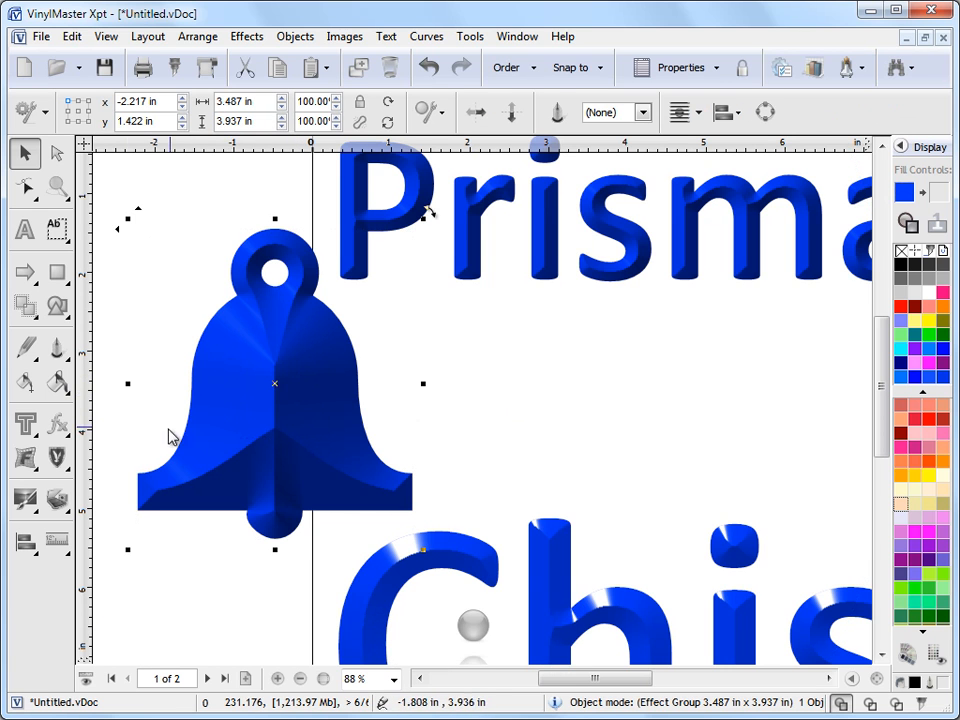
{"action": "left_click", "coordinate": [62, 432]}
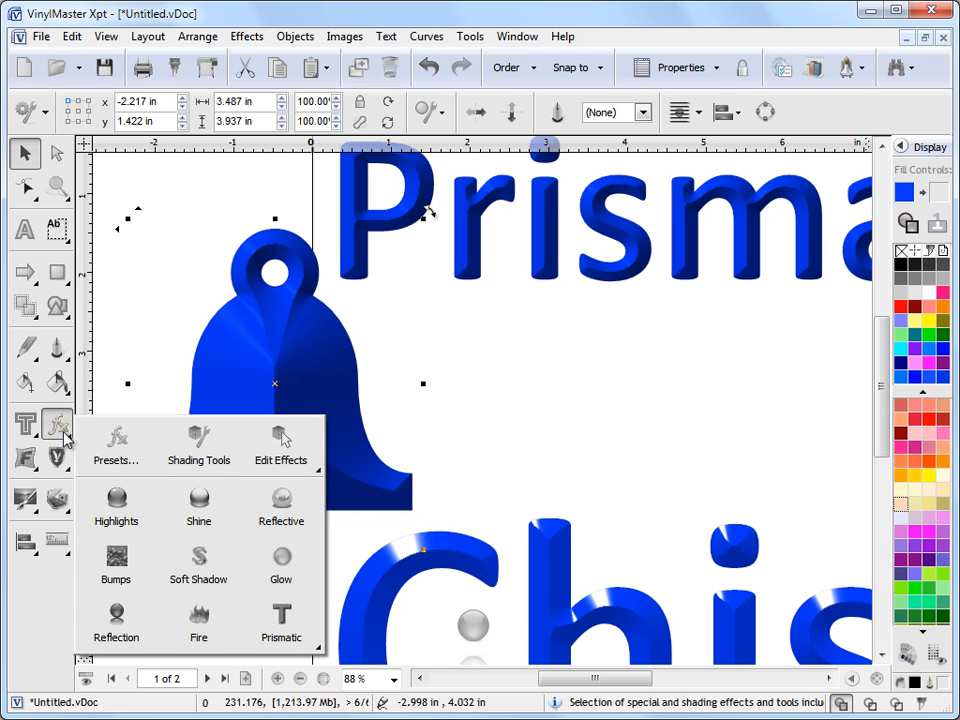
{"action": "mouse_move", "coordinate": [265, 457]}
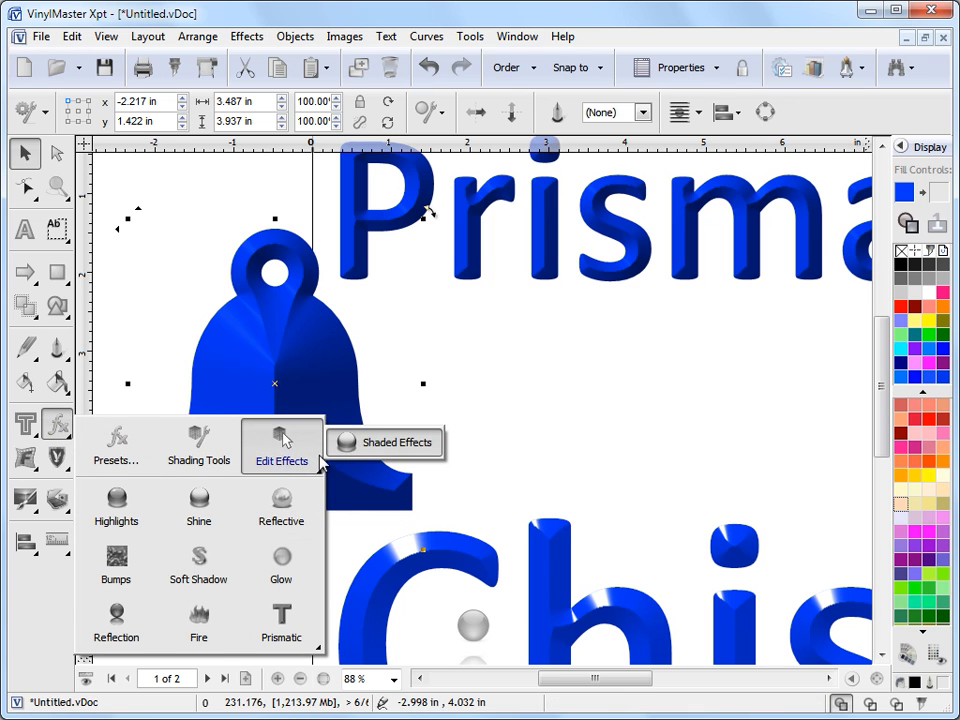
{"action": "left_click", "coordinate": [388, 447]}
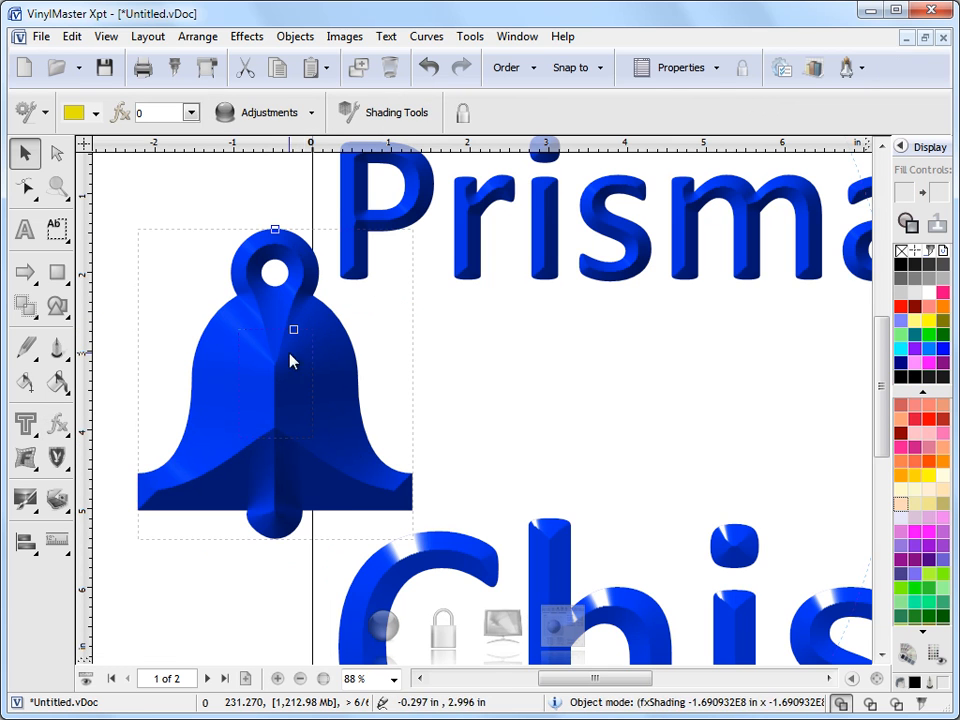
{"action": "left_click", "coordinate": [521, 400]}
Insert the letter "e" after "Pr" in the Prismatic text
{"action": "left_click", "coordinate": [470, 265]}
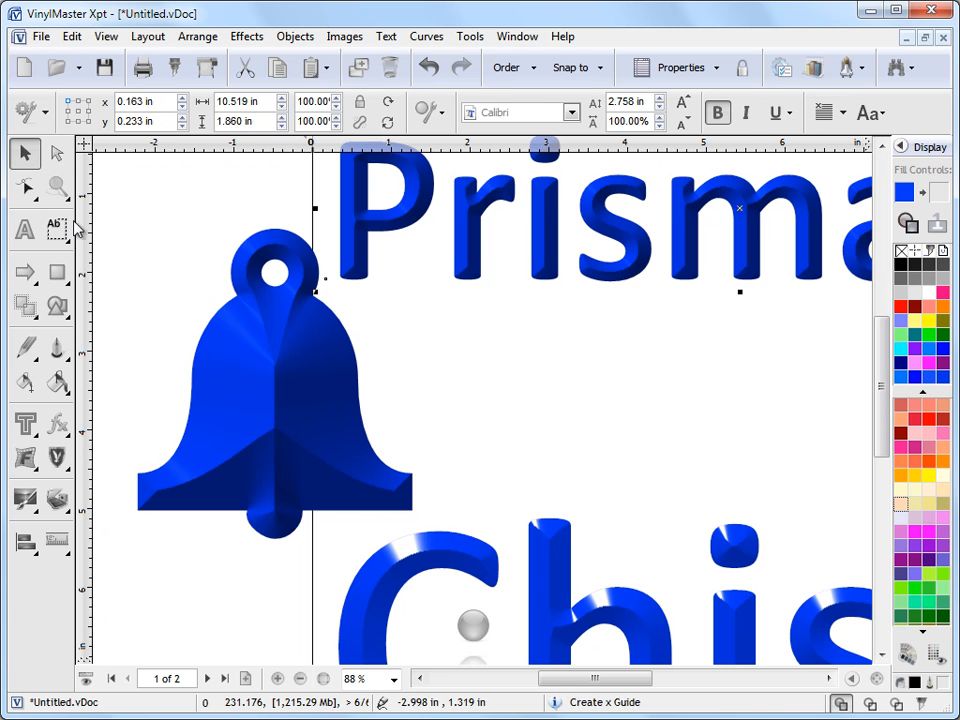
{"action": "left_click", "coordinate": [25, 229]}
{"action": "left_click", "coordinate": [518, 230]}
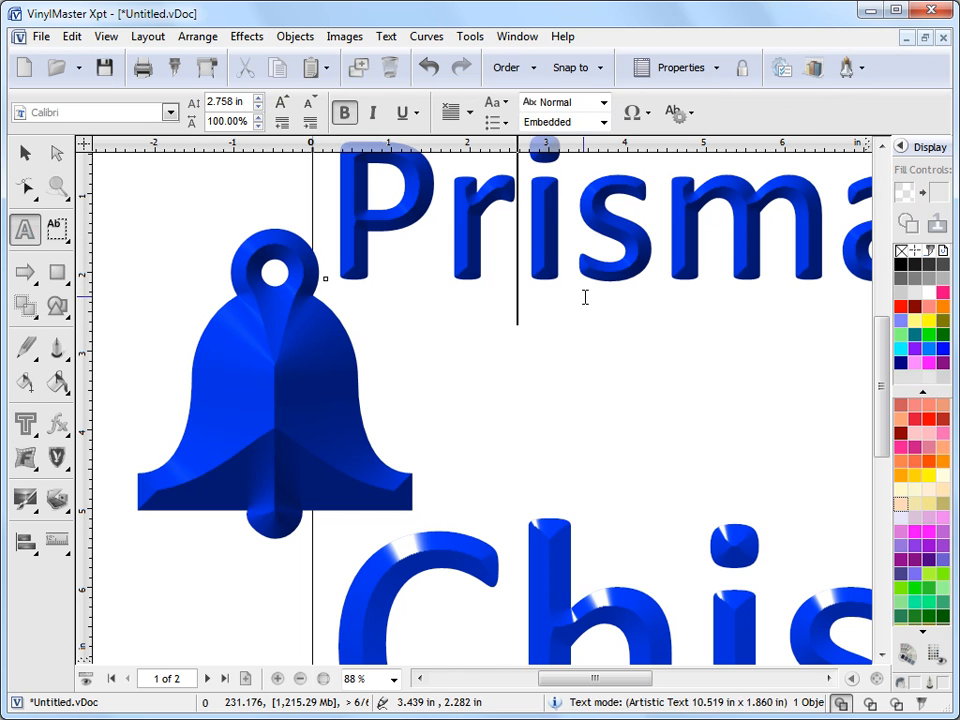
{"action": "type", "text": "e"}
{"action": "left_click", "coordinate": [26, 154]}
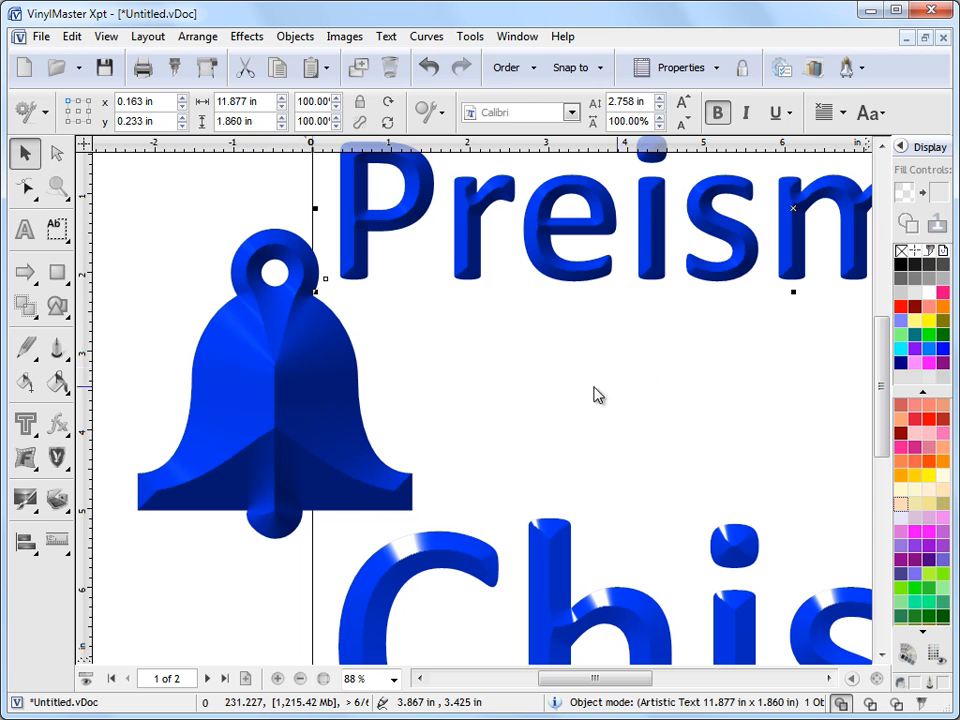
Delete the added "e" so the text reads "Prismatic" again
{"action": "left_click", "coordinate": [25, 229]}
{"action": "left_click_drag", "start_coordinate": [551, 241], "coordinate": [596, 250]}
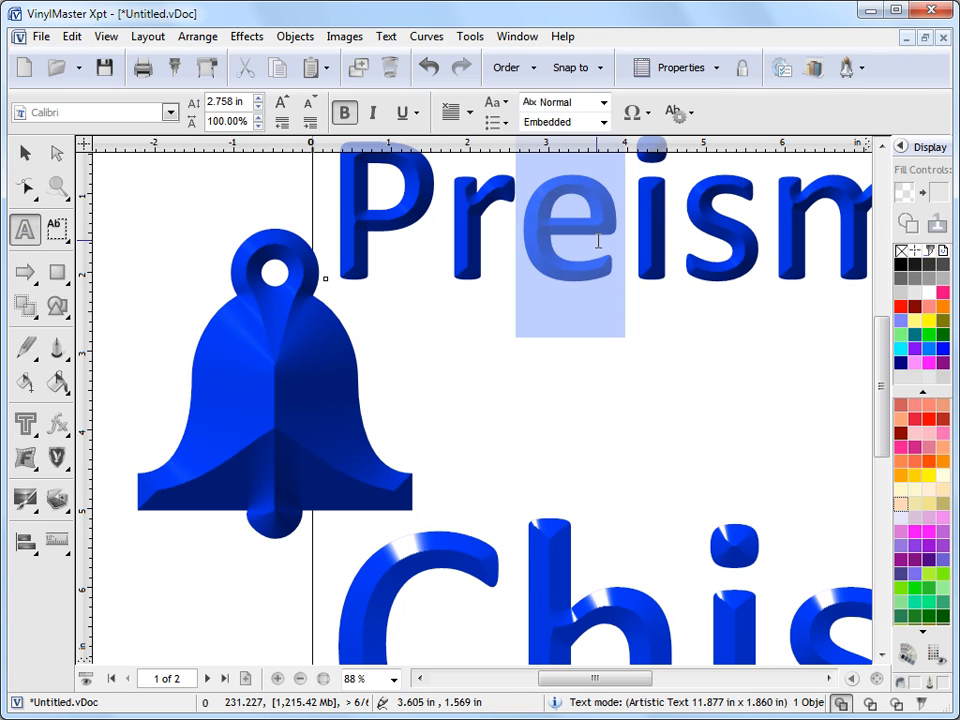
{"action": "key", "text": "BackSpace"}
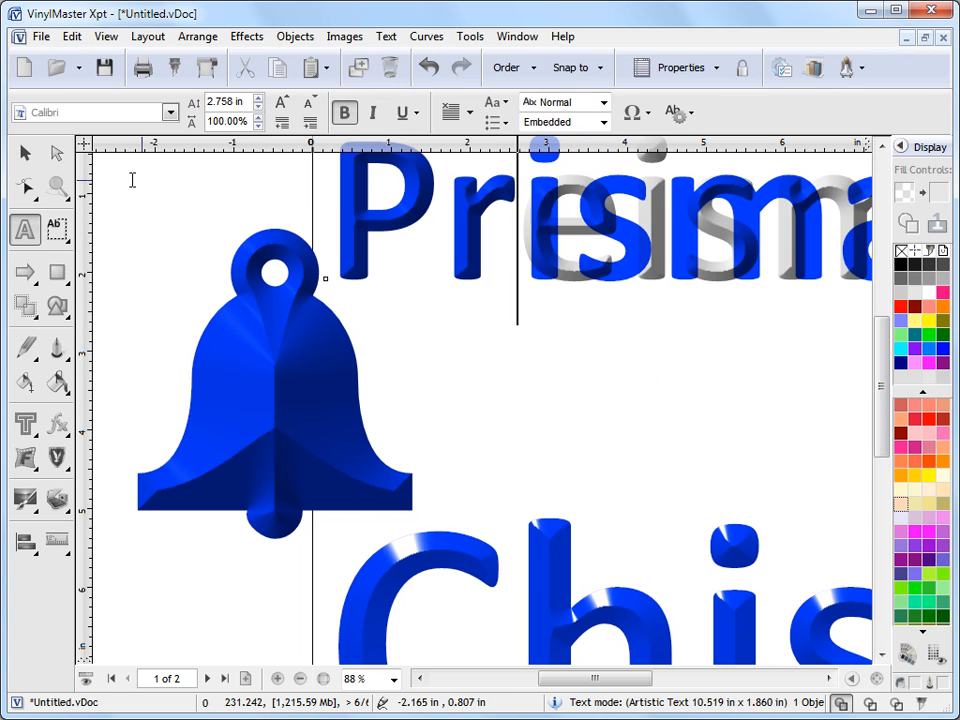
{"action": "left_click", "coordinate": [26, 154]}
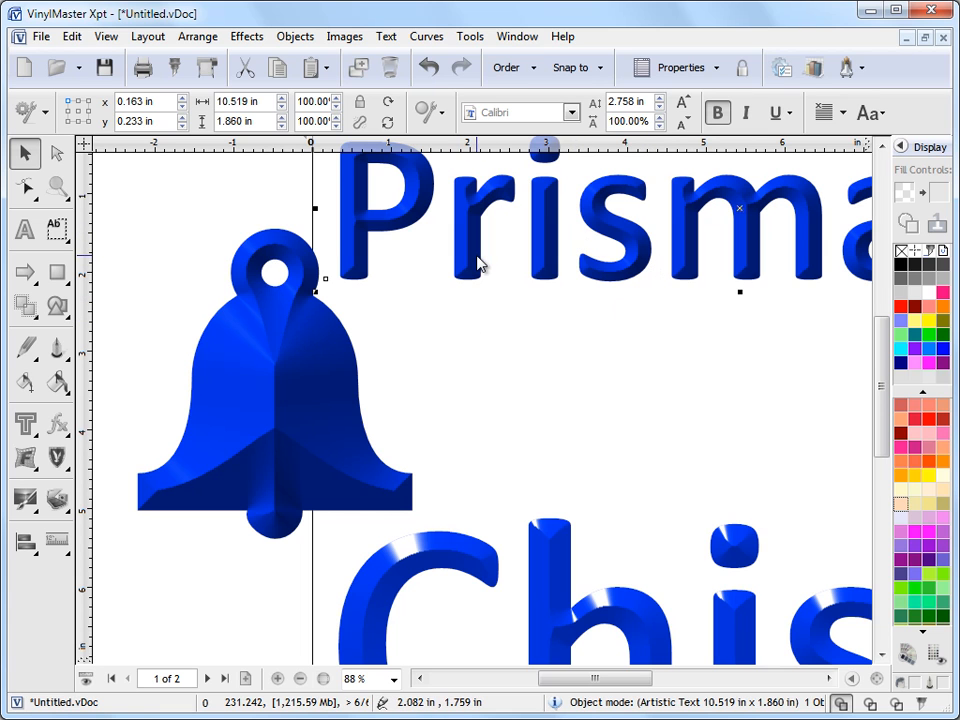
Select the Prismatic text's effect group, open its shaded effects with the Edit Effects command, and leave the edit mode with nothing selected
{"action": "left_click", "coordinate": [246, 38]}
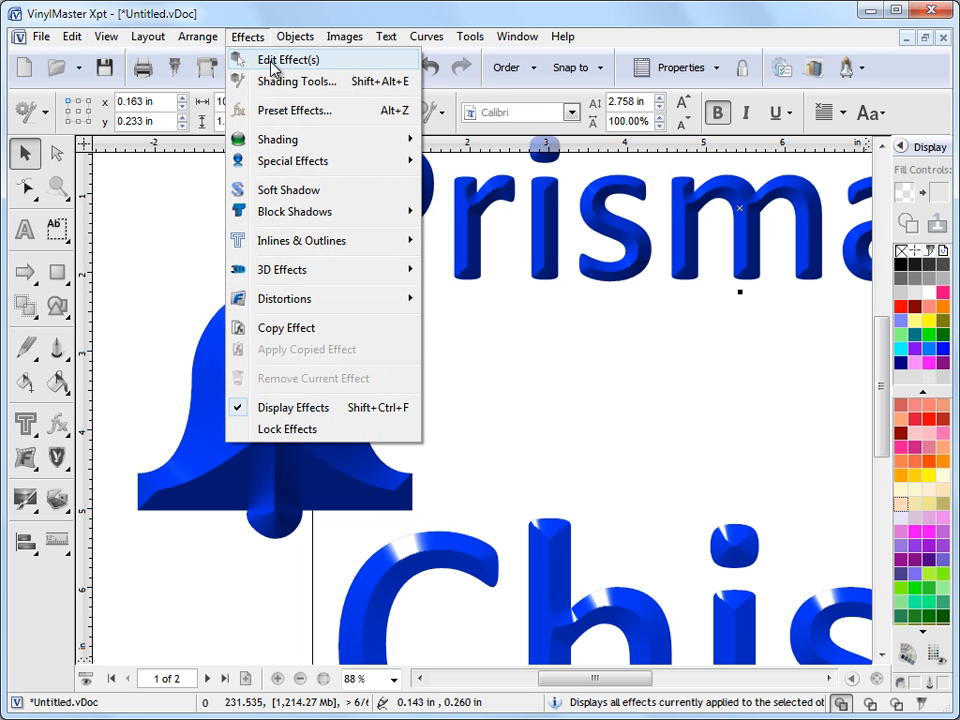
{"action": "left_click", "coordinate": [272, 61]}
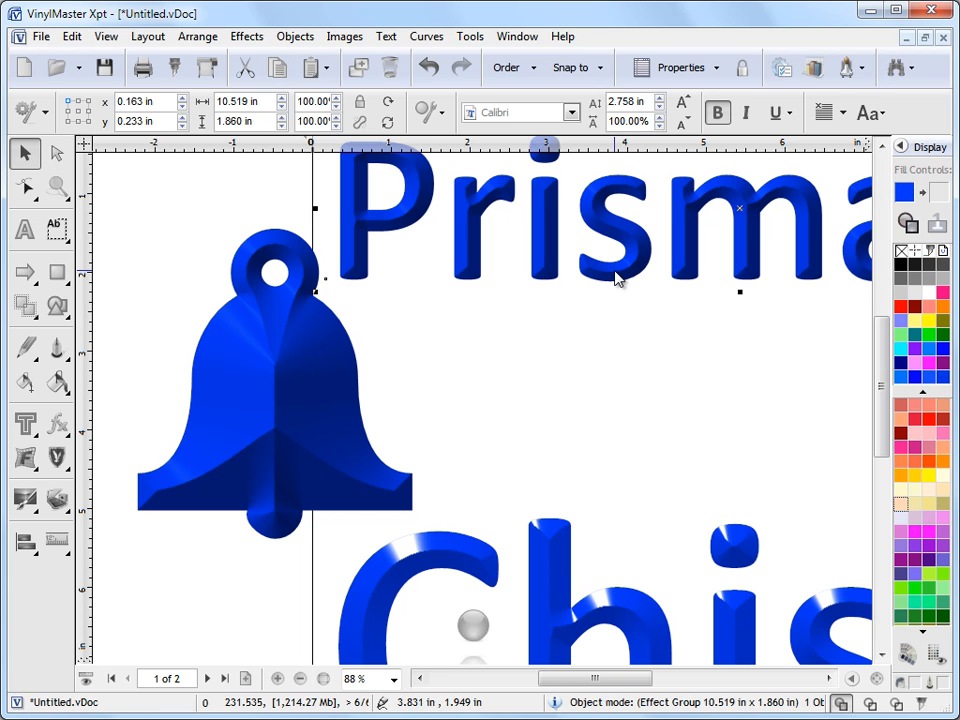
{"action": "left_click", "coordinate": [525, 418]}
{"action": "left_click", "coordinate": [463, 268]}
{"action": "left_click", "coordinate": [241, 38]}
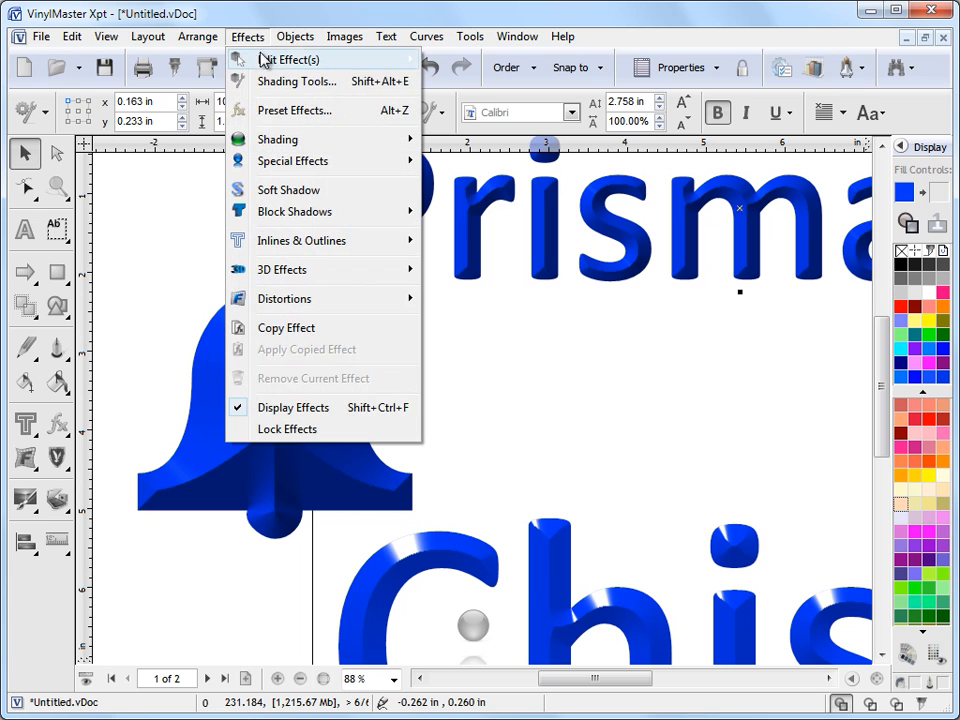
{"action": "mouse_move", "coordinate": [263, 60]}
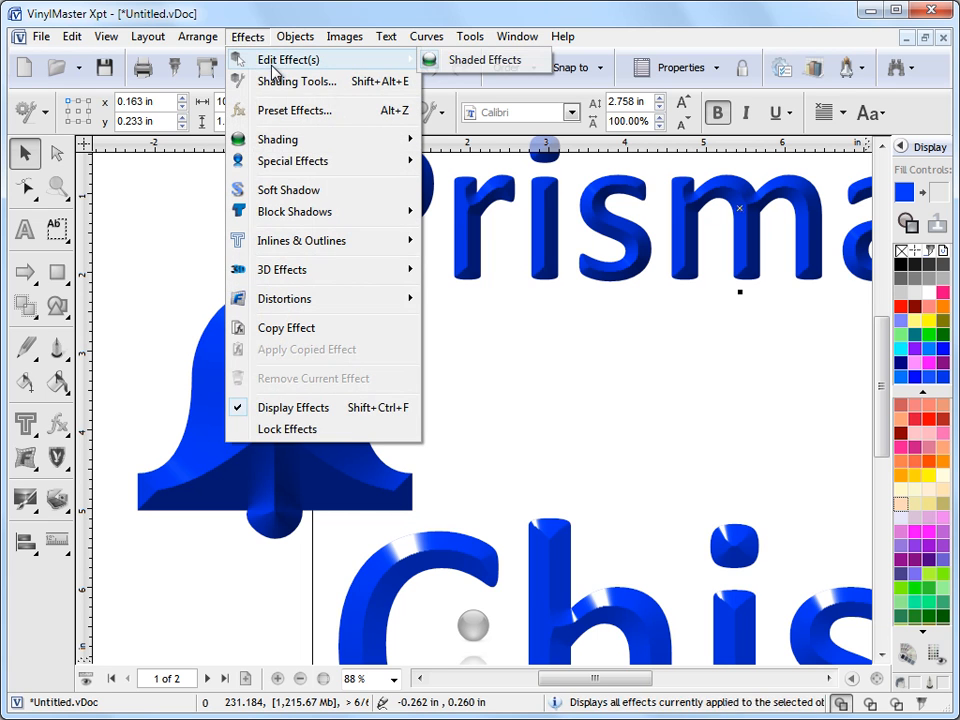
{"action": "left_click", "coordinate": [480, 62]}
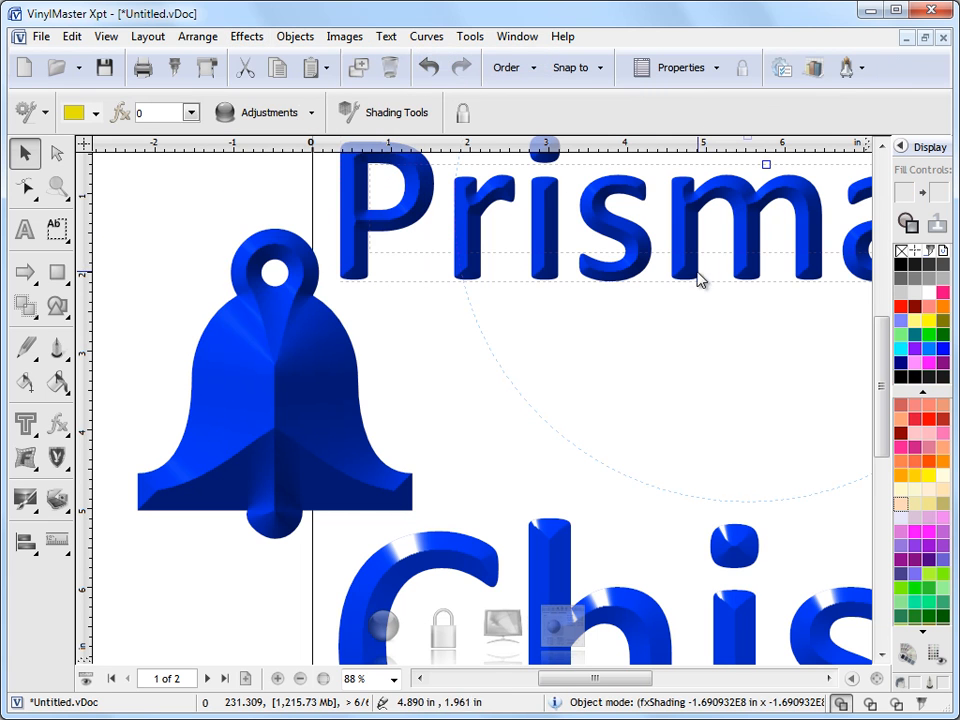
{"action": "left_click", "coordinate": [140, 261]}
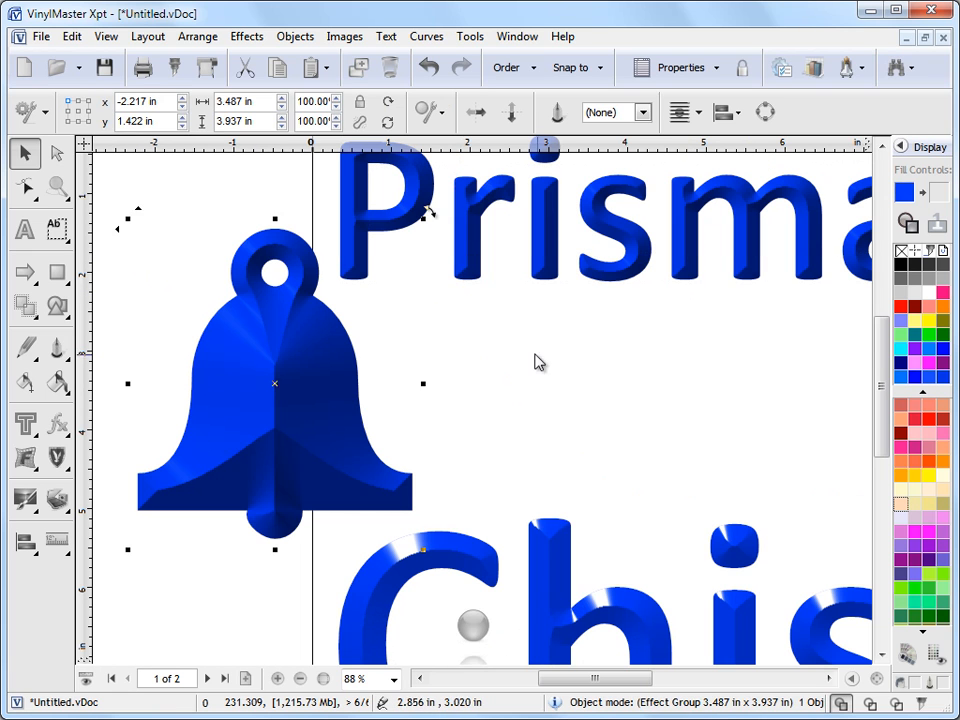
{"action": "left_click", "coordinate": [542, 396]}
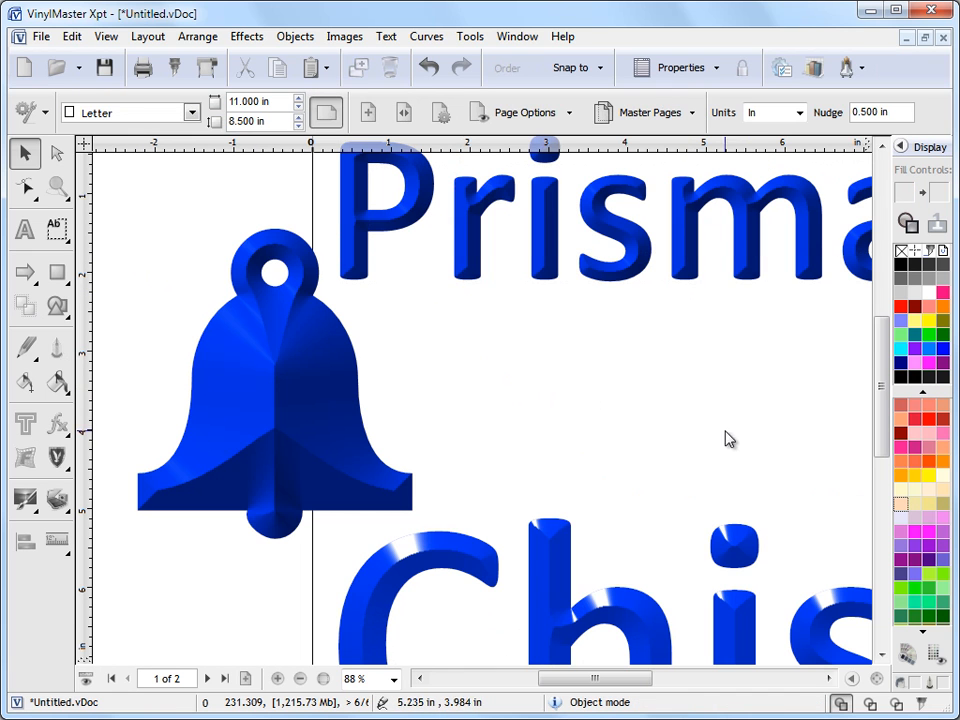
Go to page 2 and open the shaded effects of the red Chisel text for editing
{"action": "left_click", "coordinate": [870, 703]}
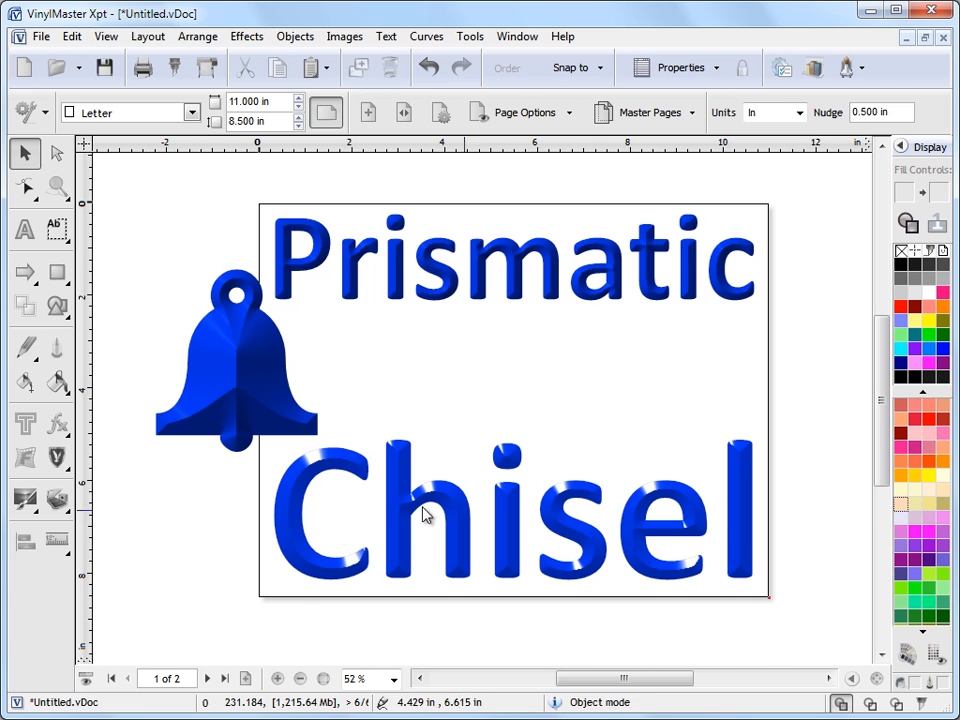
{"action": "left_click", "coordinate": [208, 679]}
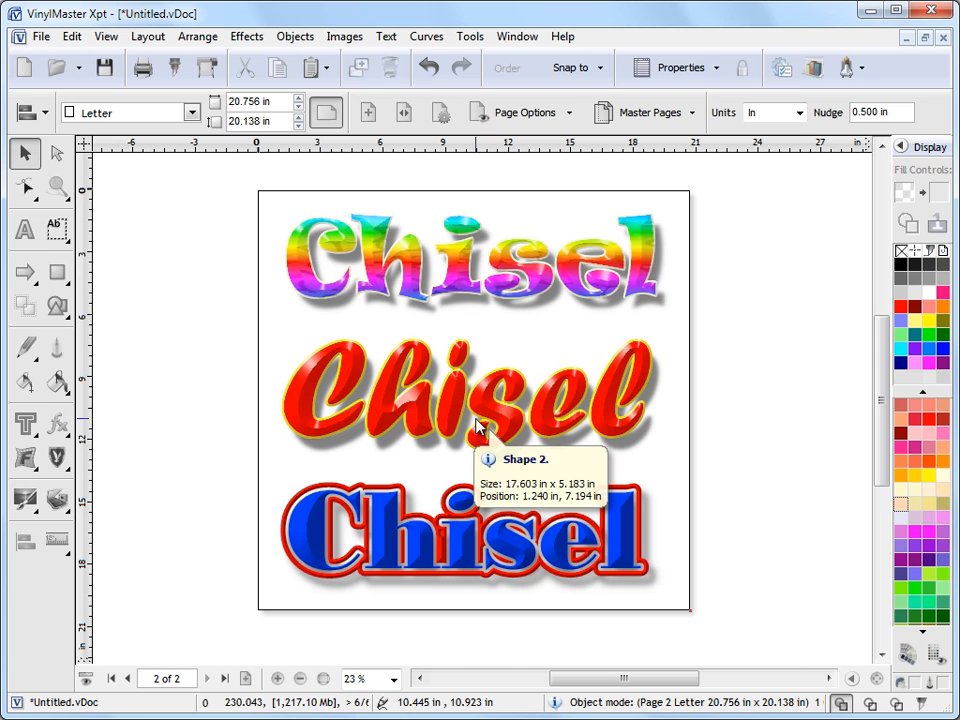
{"action": "left_click", "coordinate": [410, 413]}
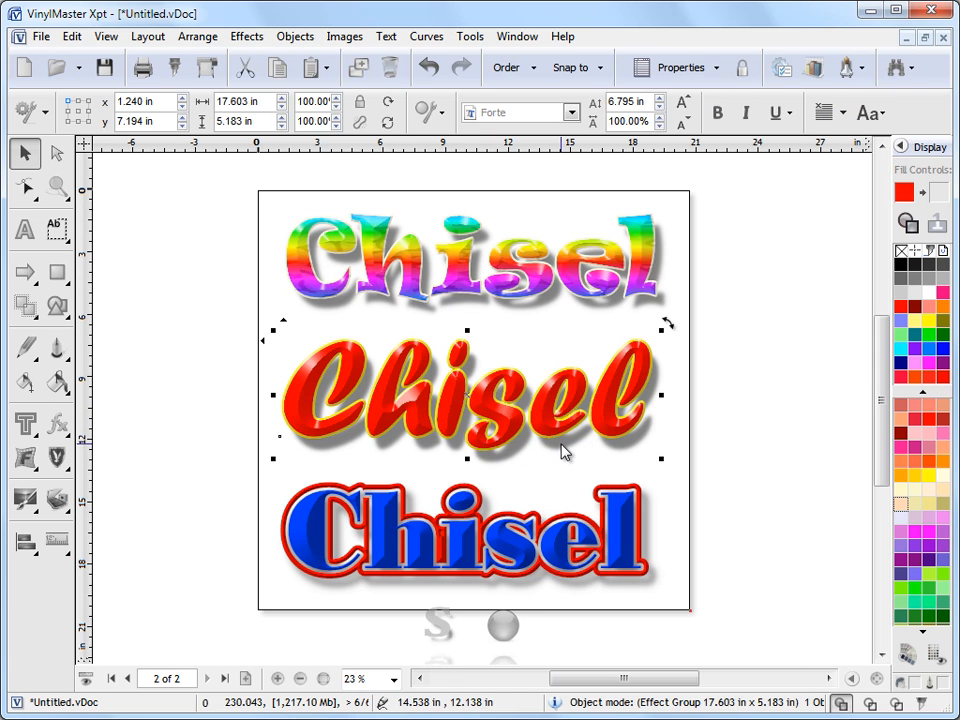
{"action": "left_click", "coordinate": [501, 631]}
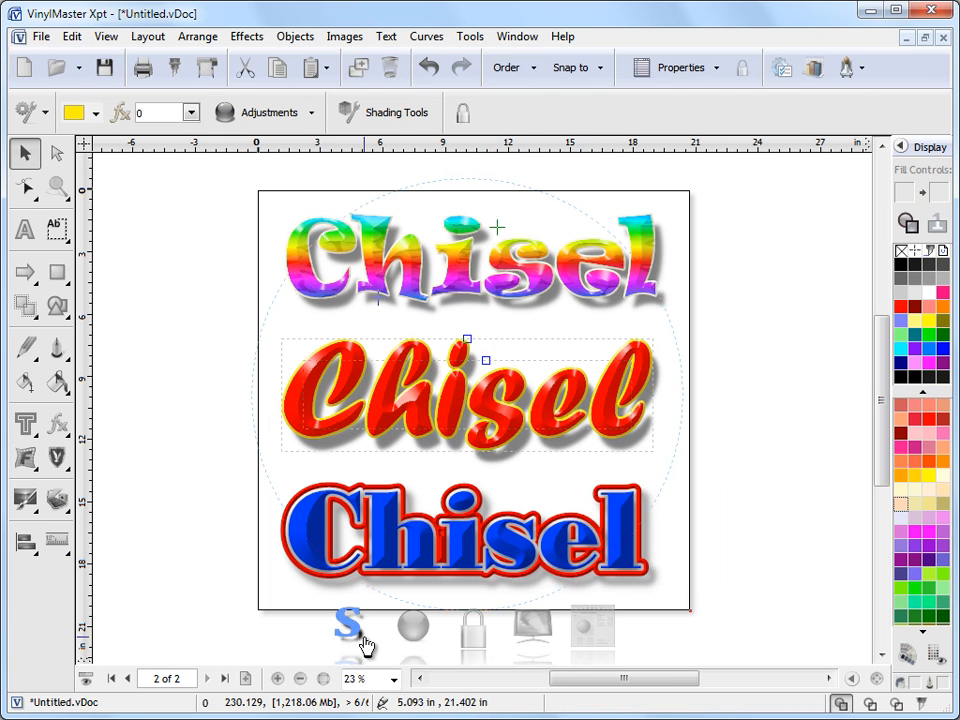
Turn the display of all effects on the page off and on again
{"action": "left_click", "coordinate": [537, 633]}
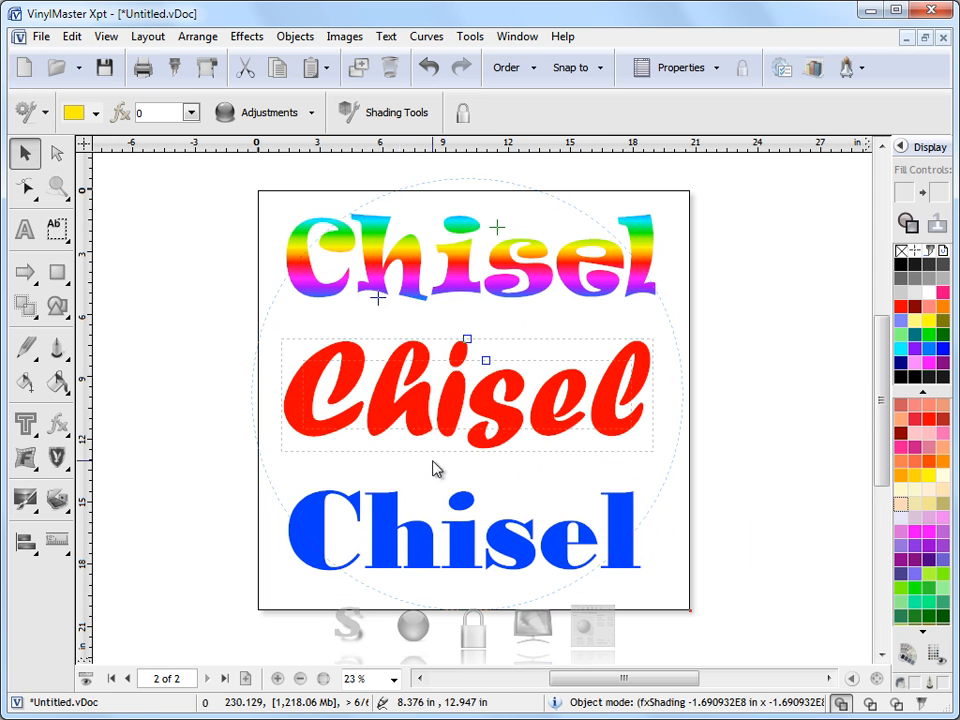
{"action": "left_click", "coordinate": [530, 628]}
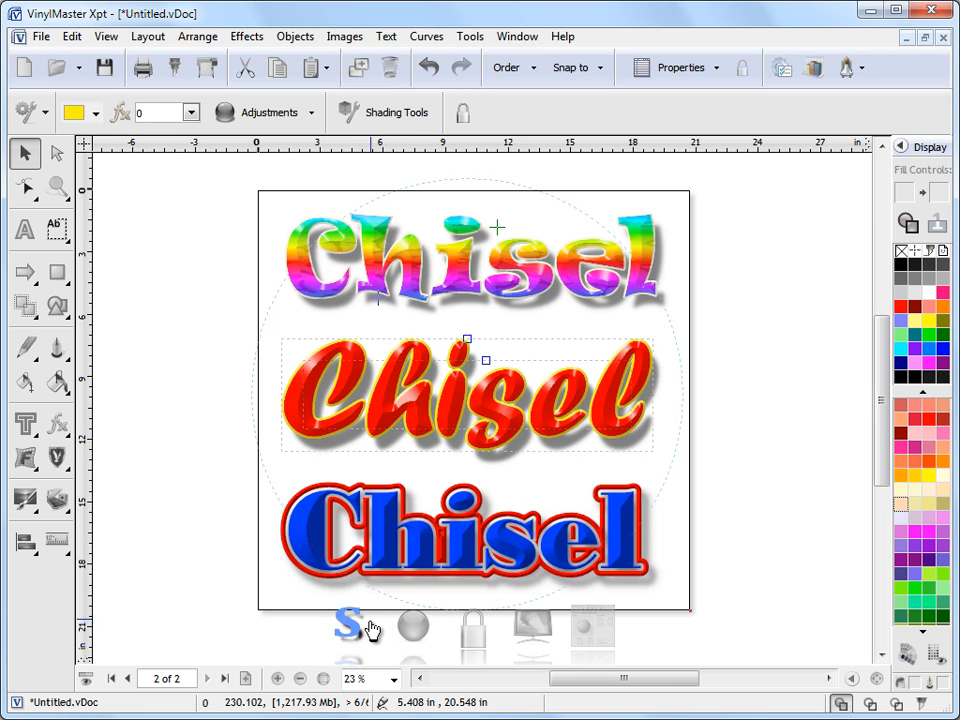
Open the Shading Effects Editor for the red Chisel text and look through its bevel profile and reflections/bumps settings
{"action": "left_click", "coordinate": [593, 632]}
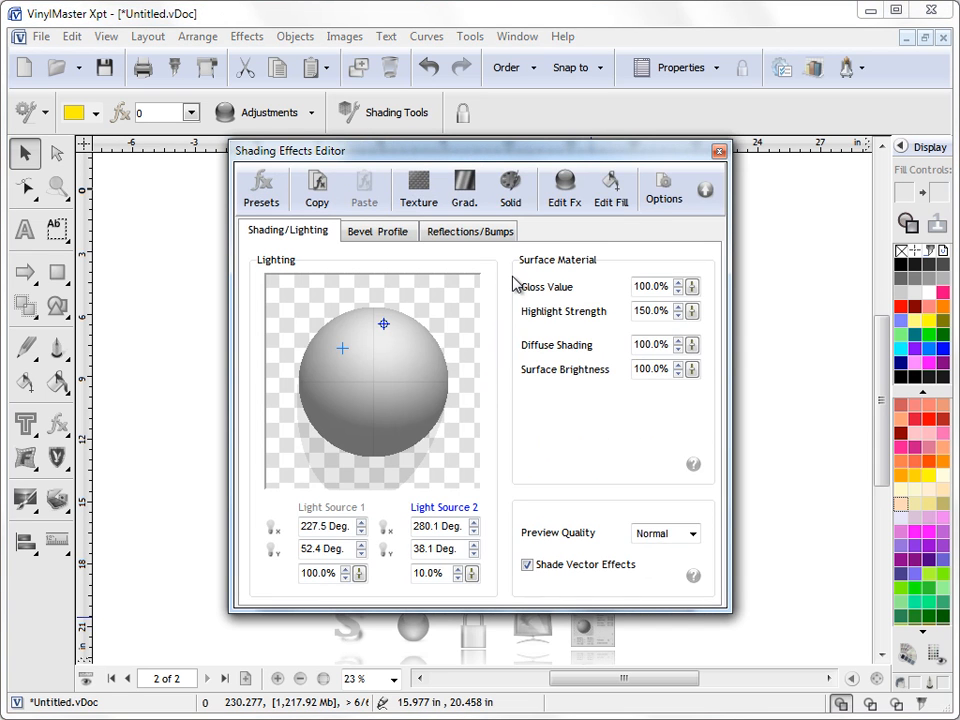
{"action": "left_click", "coordinate": [392, 234]}
{"action": "left_click", "coordinate": [450, 235]}
{"action": "left_click", "coordinate": [388, 235]}
{"action": "left_click", "coordinate": [310, 234]}
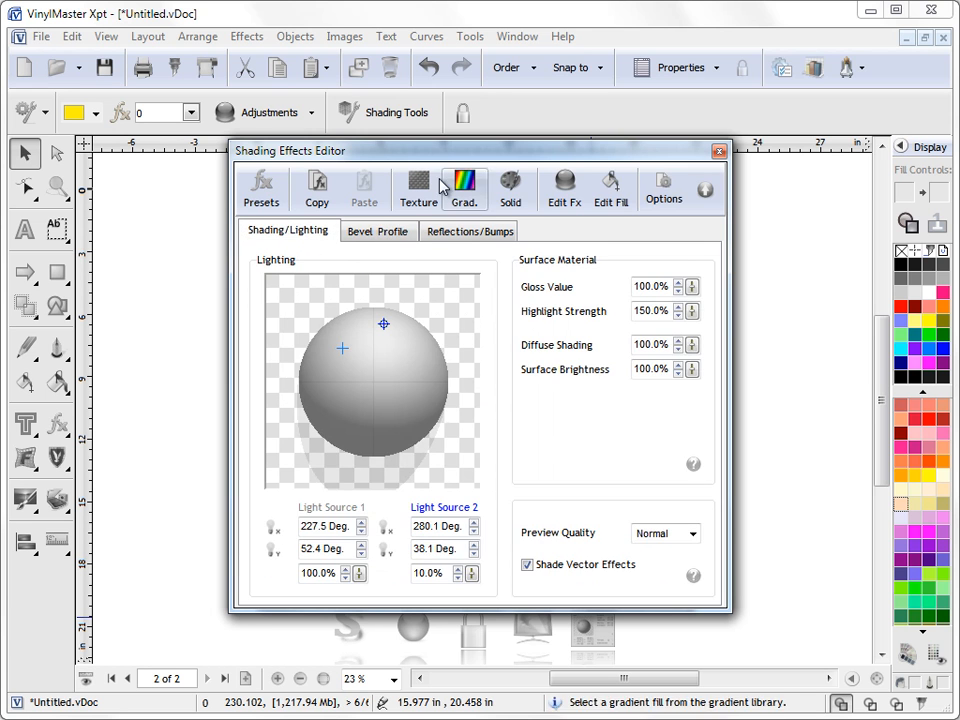
Arrange the Shading Effects Editor beside a close-up of the red Chisel lettering
{"action": "mouse_move", "coordinate": [438, 160]}
{"action": "left_mouse_down"}
{"action": "mouse_move", "coordinate": [628, 35]}
{"action": "mouse_move", "coordinate": [643, 54]}
{"action": "mouse_move", "coordinate": [649, 48]}
{"action": "left_mouse_up"}
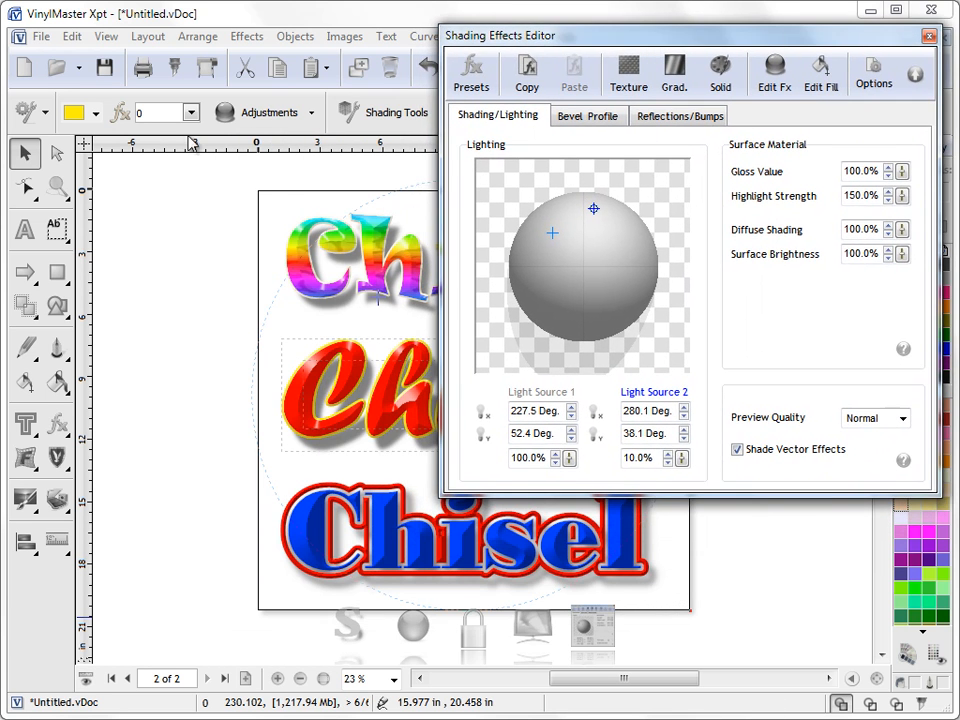
{"action": "left_click", "coordinate": [57, 186]}
{"action": "left_click_drag", "start_coordinate": [241, 301], "coordinate": [495, 500]}
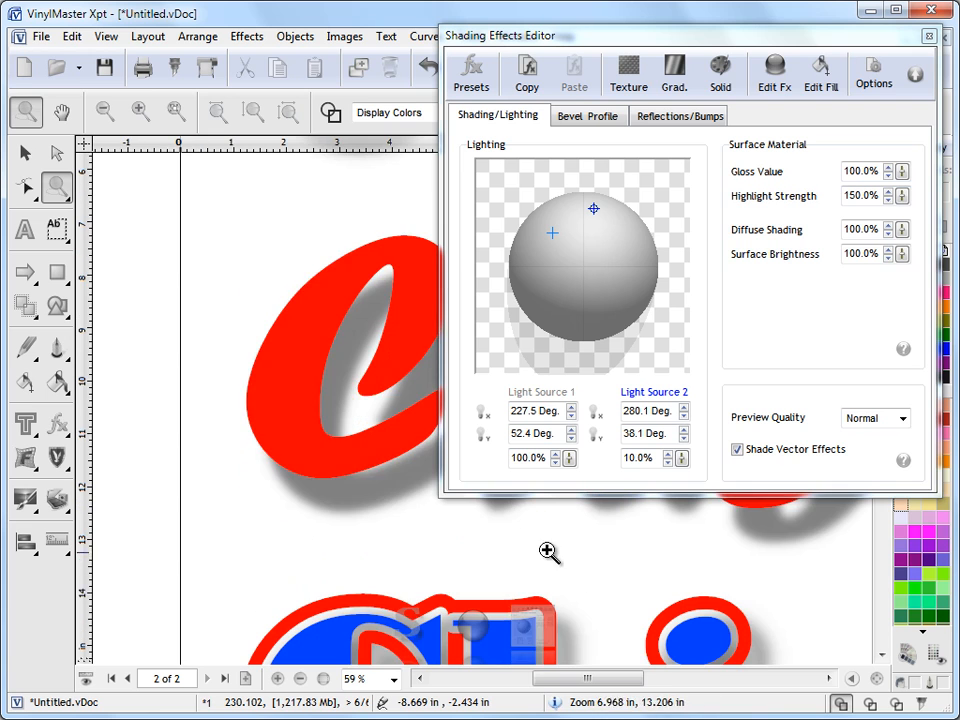
{"action": "left_click_drag", "start_coordinate": [784, 42], "coordinate": [689, 31]}
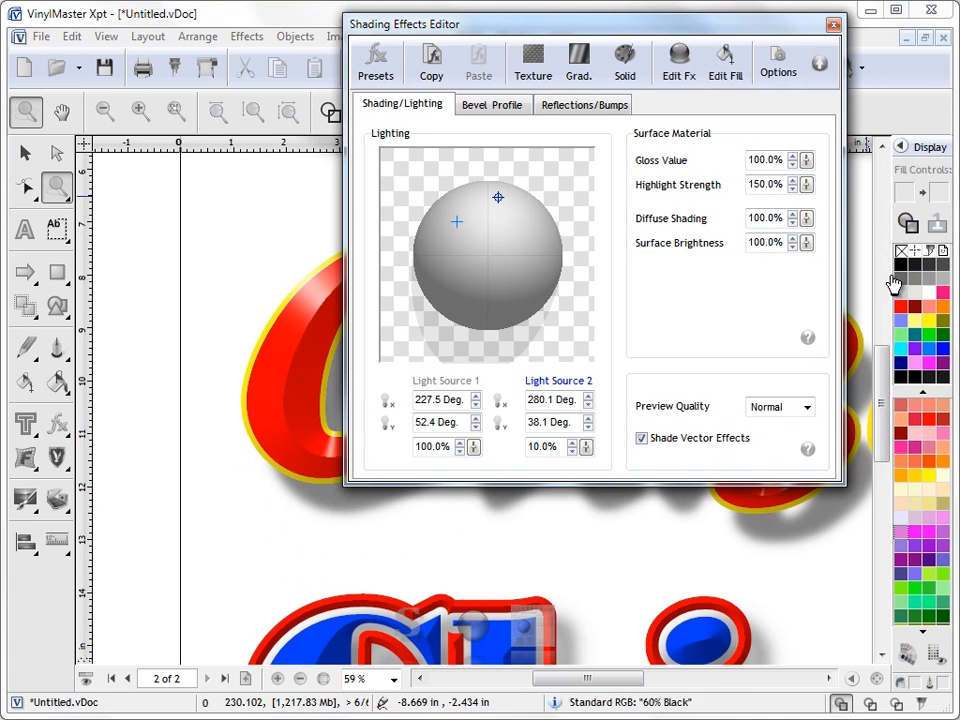
{"action": "left_click_drag", "start_coordinate": [881, 369], "coordinate": [881, 321]}
{"action": "left_click_drag", "start_coordinate": [612, 679], "coordinate": [621, 680]}
{"action": "mouse_move", "coordinate": [618, 34]}
{"action": "left_mouse_down"}
{"action": "mouse_move", "coordinate": [678, 47]}
{"action": "mouse_move", "coordinate": [726, 38]}
{"action": "left_mouse_up"}
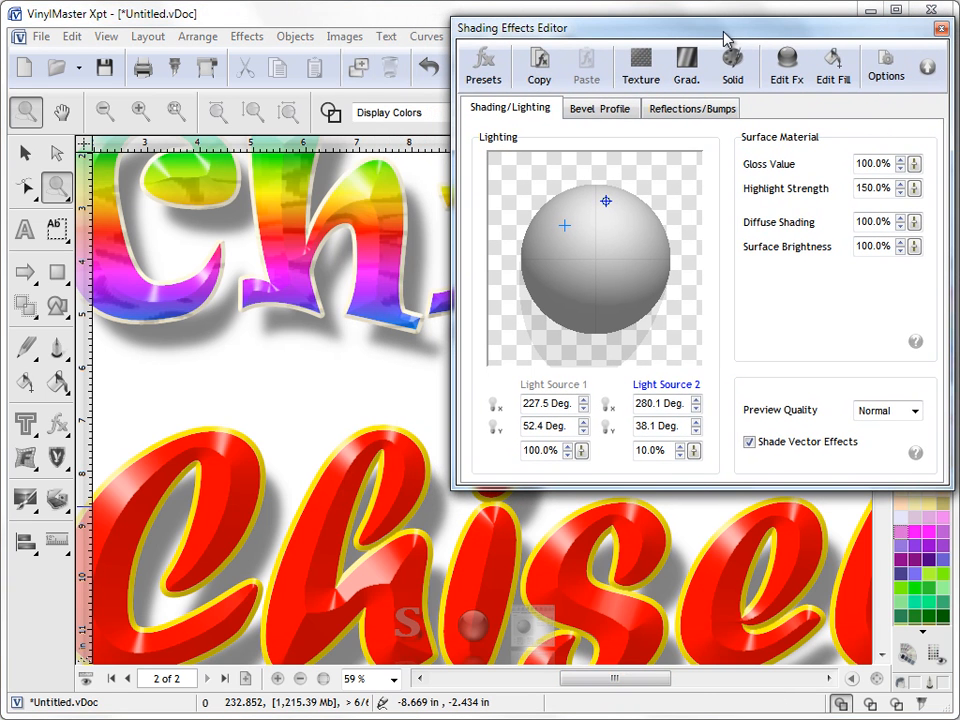
Collapse the Shading Effects Editor's advanced controls and expand them again
{"action": "left_click", "coordinate": [927, 67]}
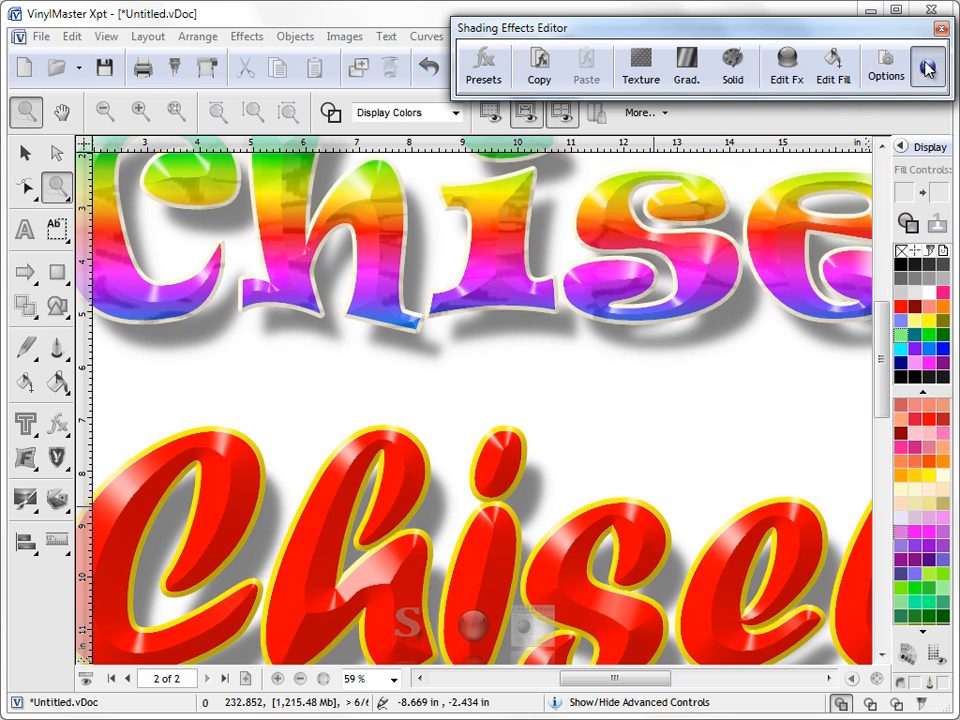
{"action": "mouse_move", "coordinate": [789, 43]}
{"action": "left_mouse_down"}
{"action": "mouse_move", "coordinate": [684, 91]}
{"action": "mouse_move", "coordinate": [664, 84]}
{"action": "mouse_move", "coordinate": [692, 54]}
{"action": "mouse_move", "coordinate": [633, 41]}
{"action": "left_mouse_up"}
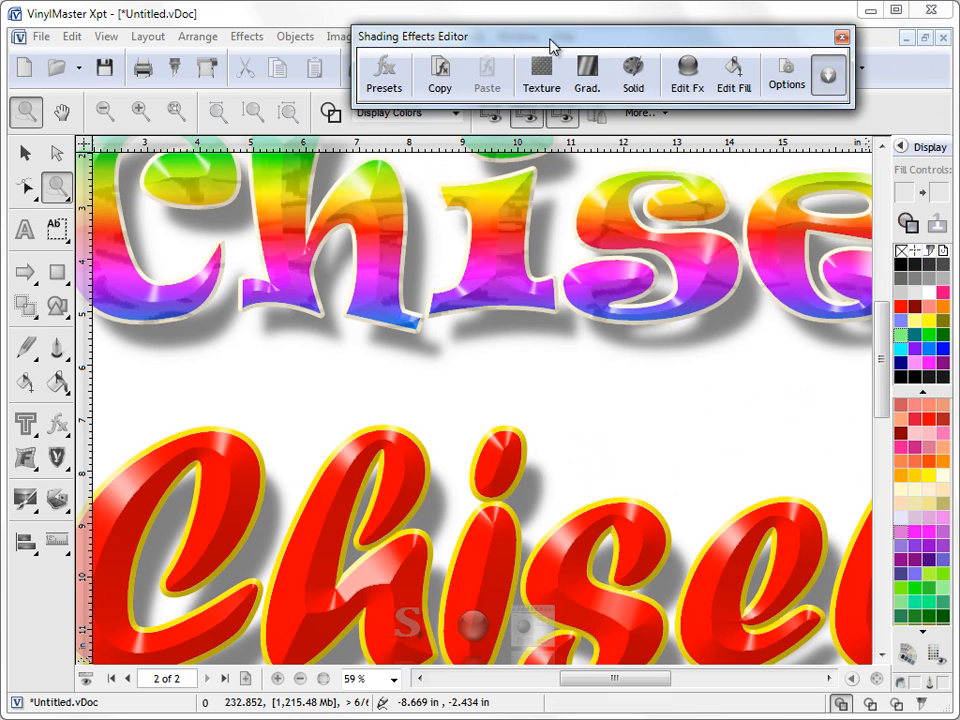
{"action": "left_click", "coordinate": [831, 79]}
{"action": "left_click_drag", "start_coordinate": [808, 40], "coordinate": [894, 44]}
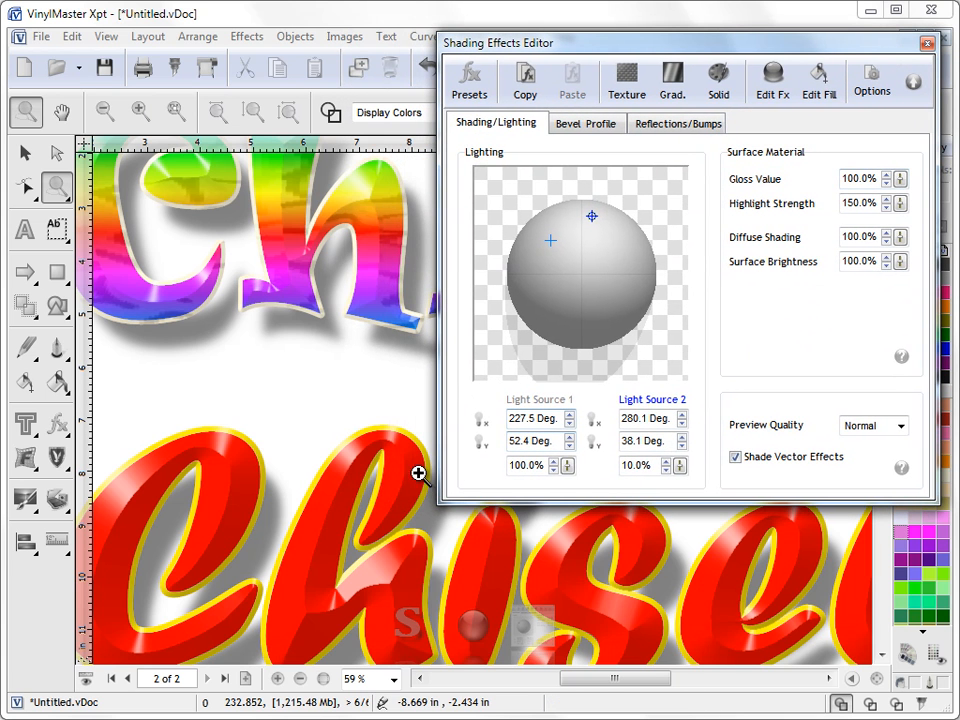
Shift light source 1 of the red Chisel text to about 215.3 and 42.7 degrees
{"action": "left_click", "coordinate": [24, 152]}
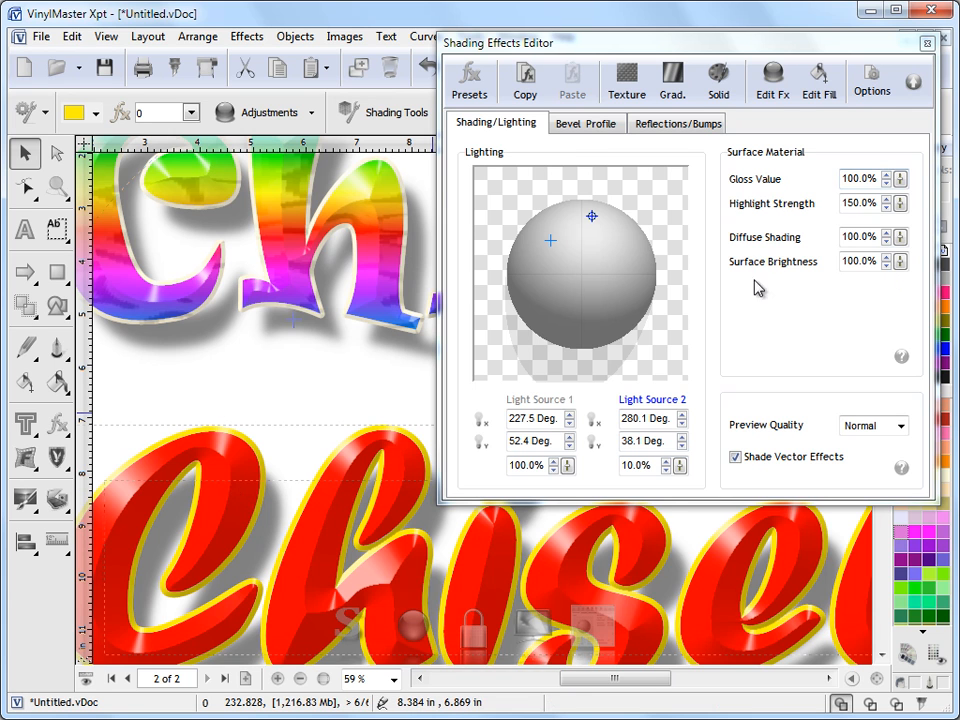
{"action": "mouse_move", "coordinate": [550, 242]}
{"action": "left_mouse_down"}
{"action": "mouse_move", "coordinate": [565, 290]}
{"action": "mouse_move", "coordinate": [536, 242]}
{"action": "left_mouse_up"}
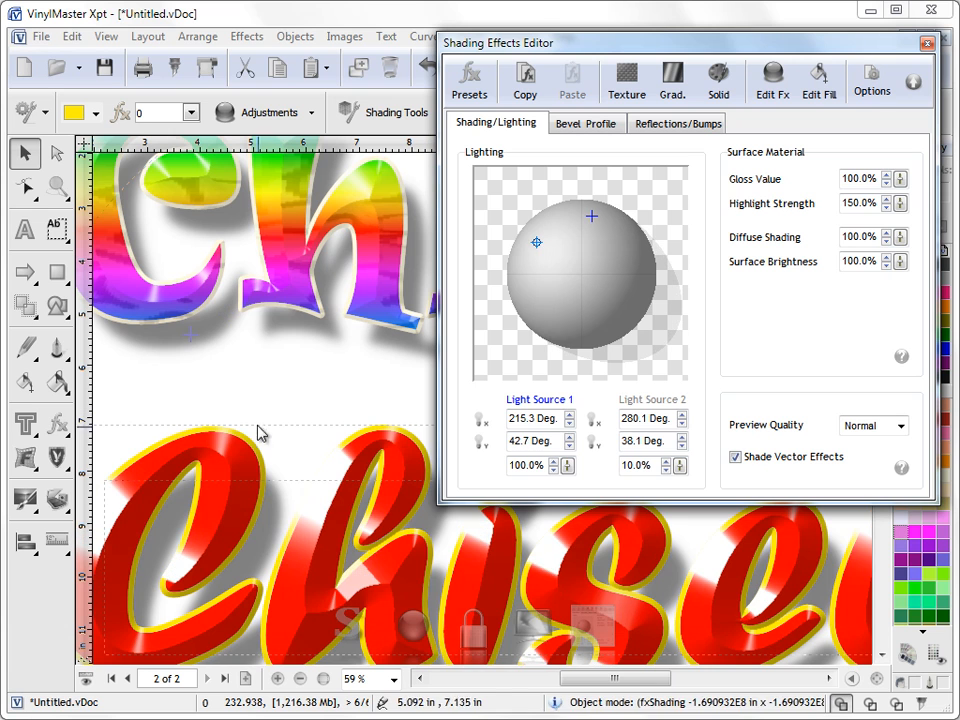
Reduce the inner radius of the red Chisel text's bevel to 8.27%
{"action": "left_click", "coordinate": [614, 124]}
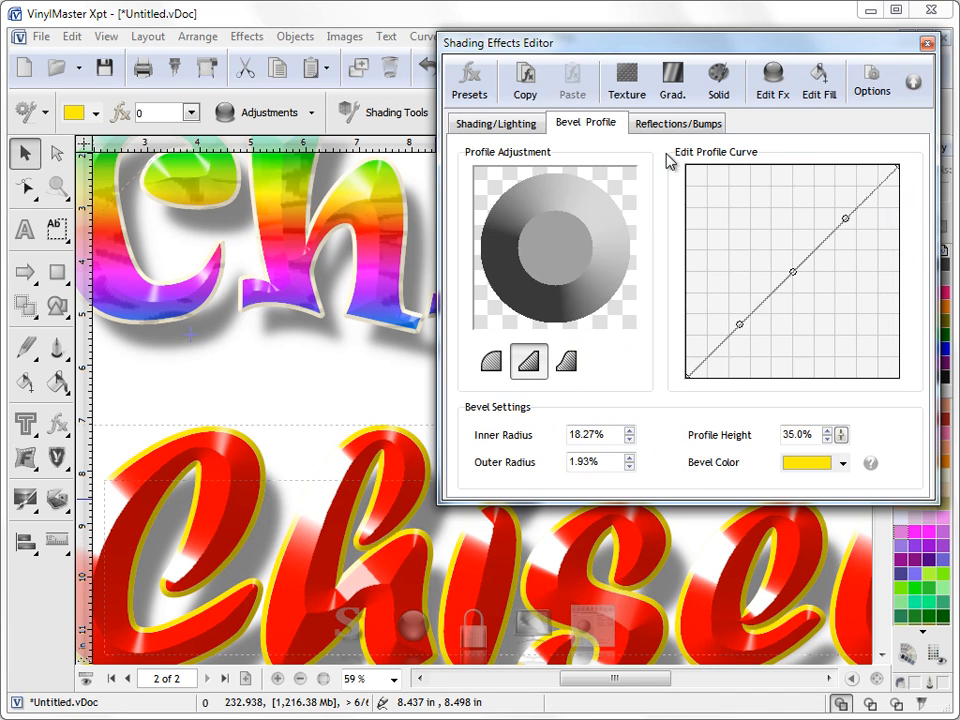
{"action": "left_click", "coordinate": [629, 431]}
{"action": "left_click", "coordinate": [629, 439]}
{"action": "left_click", "coordinate": [629, 439]}
{"action": "left_click", "coordinate": [629, 439]}
{"action": "left_click", "coordinate": [629, 439]}
{"action": "left_click", "coordinate": [629, 439]}
{"action": "left_click", "coordinate": [629, 439]}
{"action": "left_click", "coordinate": [629, 439]}
{"action": "left_click", "coordinate": [629, 439]}
{"action": "left_click", "coordinate": [629, 439]}
{"action": "left_click", "coordinate": [629, 439]}
{"action": "left_click", "coordinate": [629, 439]}
{"action": "left_click", "coordinate": [629, 439]}
{"action": "left_click", "coordinate": [629, 439]}
{"action": "left_click", "coordinate": [629, 439]}
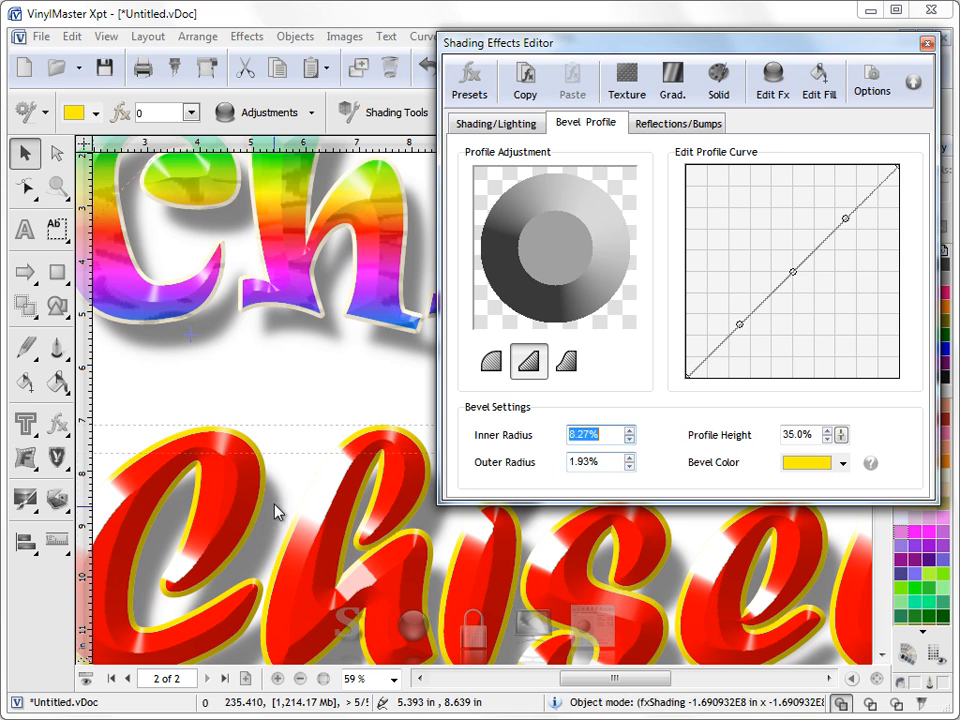
Set the inner radius of the red Chisel text's bevel to 20%
{"action": "left_click", "coordinate": [629, 439]}
{"action": "left_click", "coordinate": [629, 439]}
{"action": "left_click", "coordinate": [629, 439]}
{"action": "double_click", "coordinate": [597, 435]}
{"action": "key", "text": "Return"}
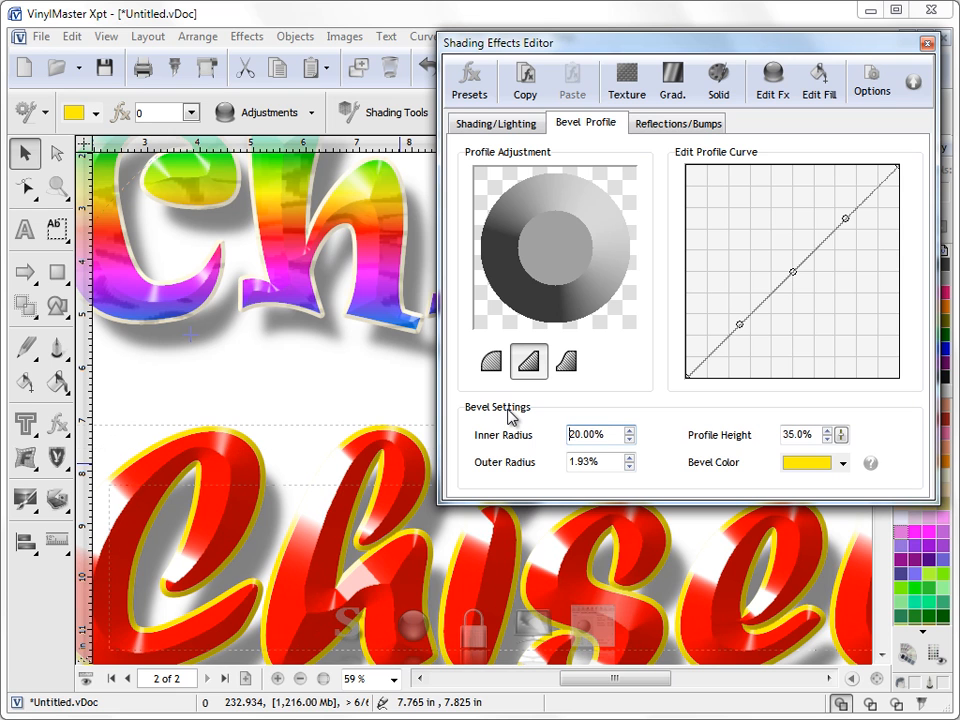
Try the S-curve bevel profile on the red Chisel text, check its lighting settings, and restore the straight profile
{"action": "left_click", "coordinate": [567, 364]}
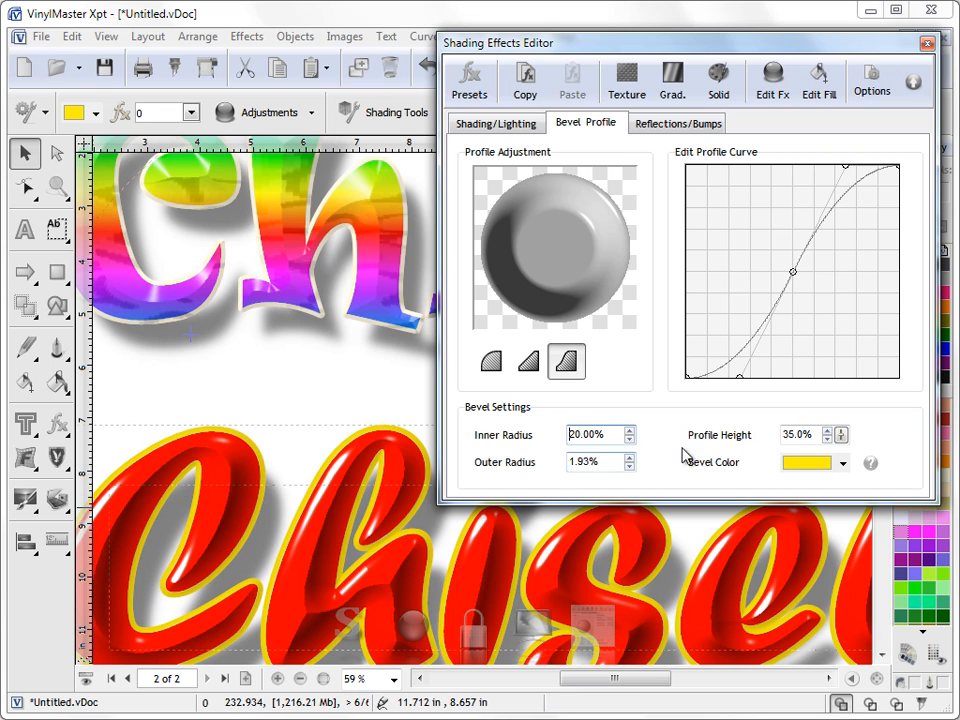
{"action": "left_click", "coordinate": [521, 122]}
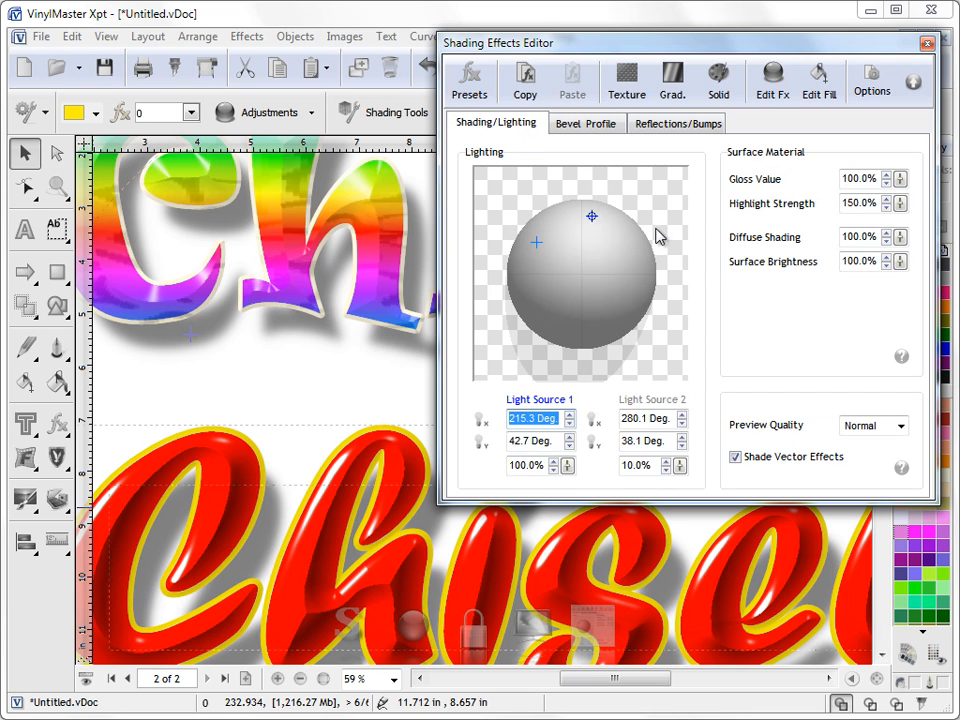
{"action": "left_click", "coordinate": [588, 122]}
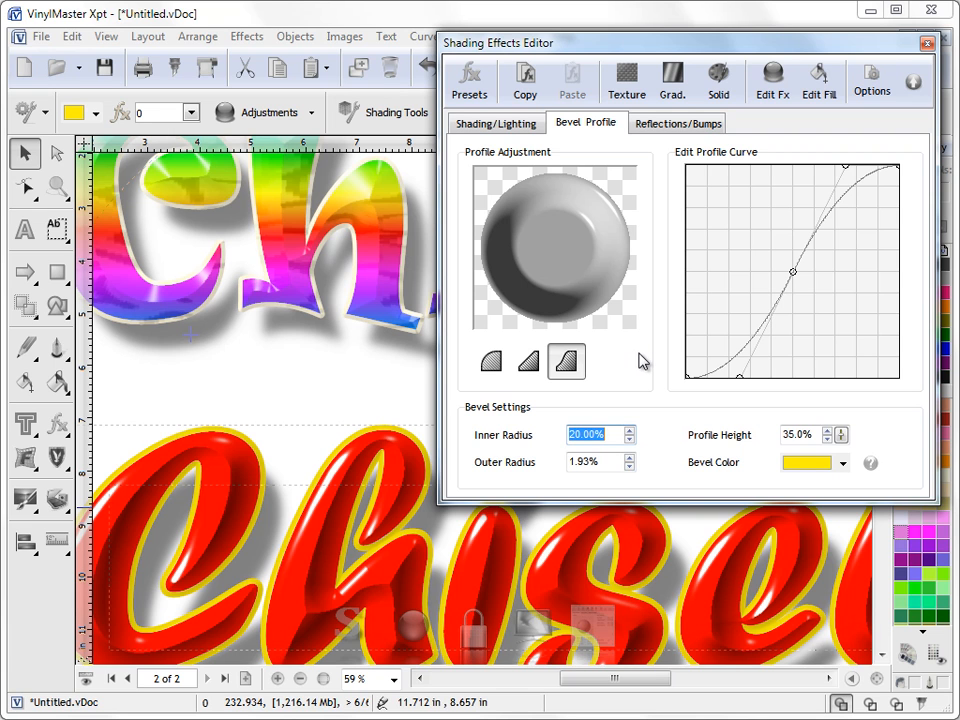
{"action": "left_click", "coordinate": [528, 361]}
Move light source 1 of the red Chisel text to about 224.1 and 57.4 degrees
{"action": "left_click", "coordinate": [496, 122]}
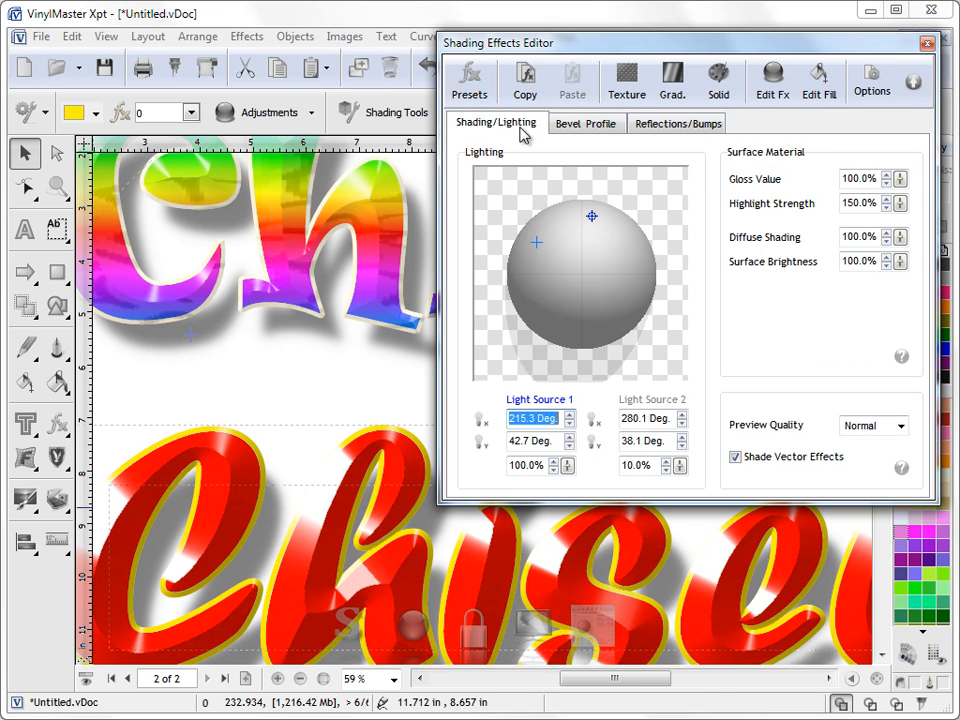
{"action": "mouse_move", "coordinate": [541, 251]}
{"action": "left_mouse_down"}
{"action": "mouse_move", "coordinate": [557, 253]}
{"action": "mouse_move", "coordinate": [552, 245]}
{"action": "left_mouse_up"}
{"action": "left_click_drag", "start_coordinate": [785, 50], "coordinate": [391, 38]}
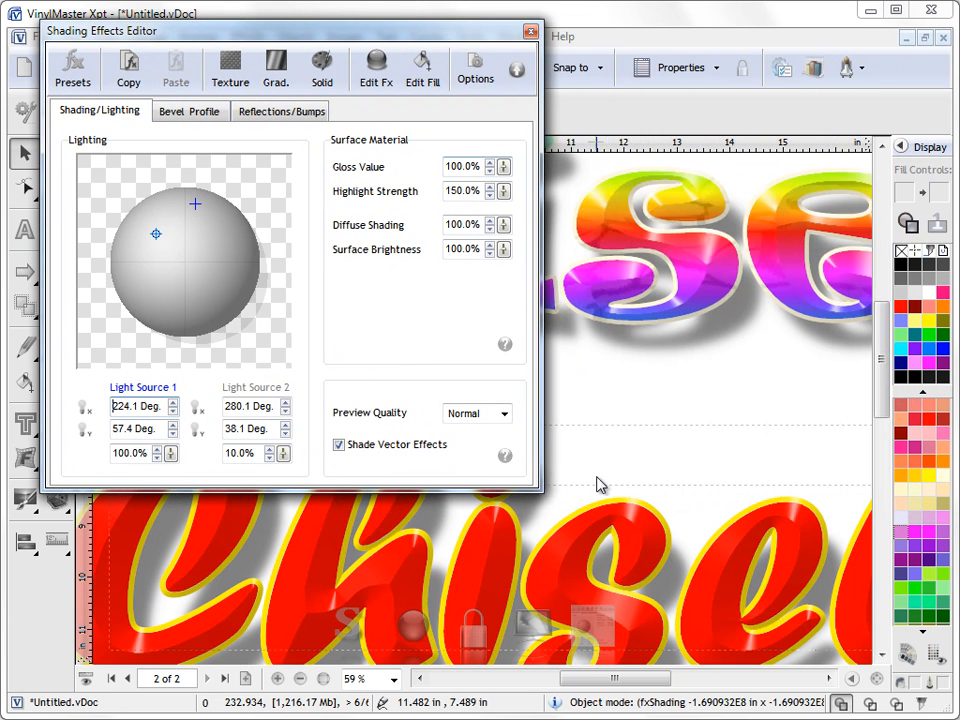
Select the red Chisel text as an object and change its fill to a light blue-violet from the color palette
{"action": "left_click", "coordinate": [570, 545]}
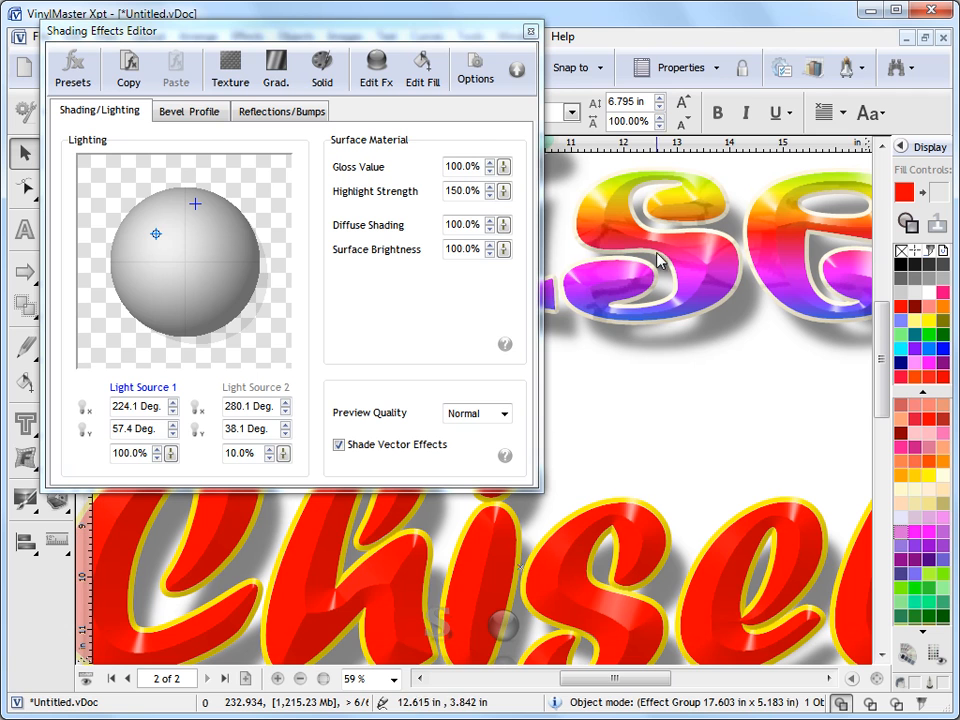
{"action": "left_click", "coordinate": [703, 345]}
{"action": "left_click", "coordinate": [627, 525]}
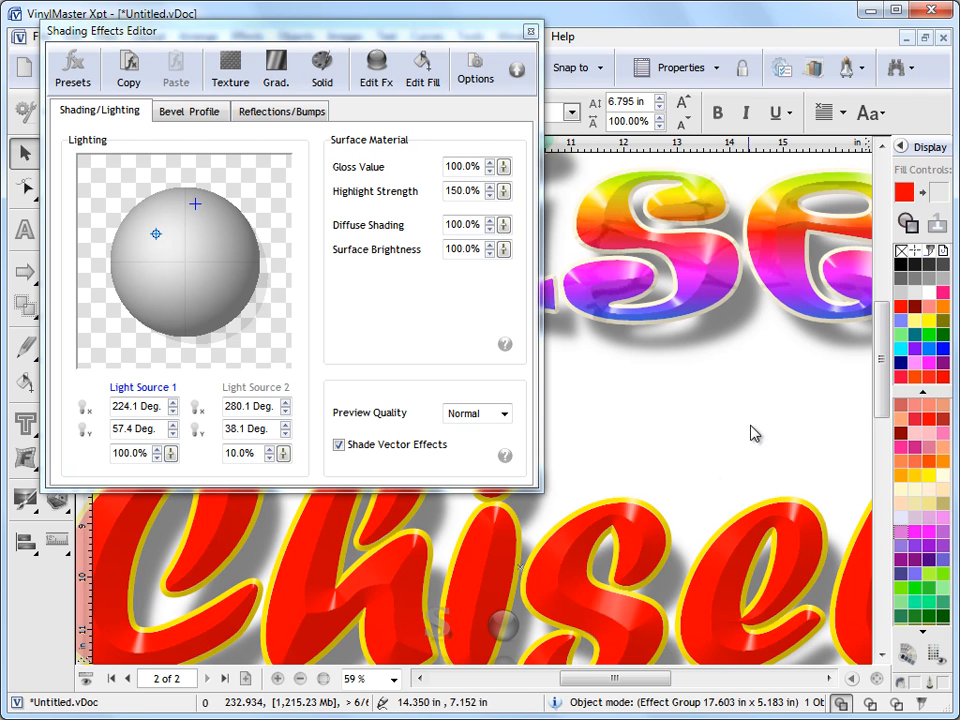
{"action": "left_click", "coordinate": [901, 340]}
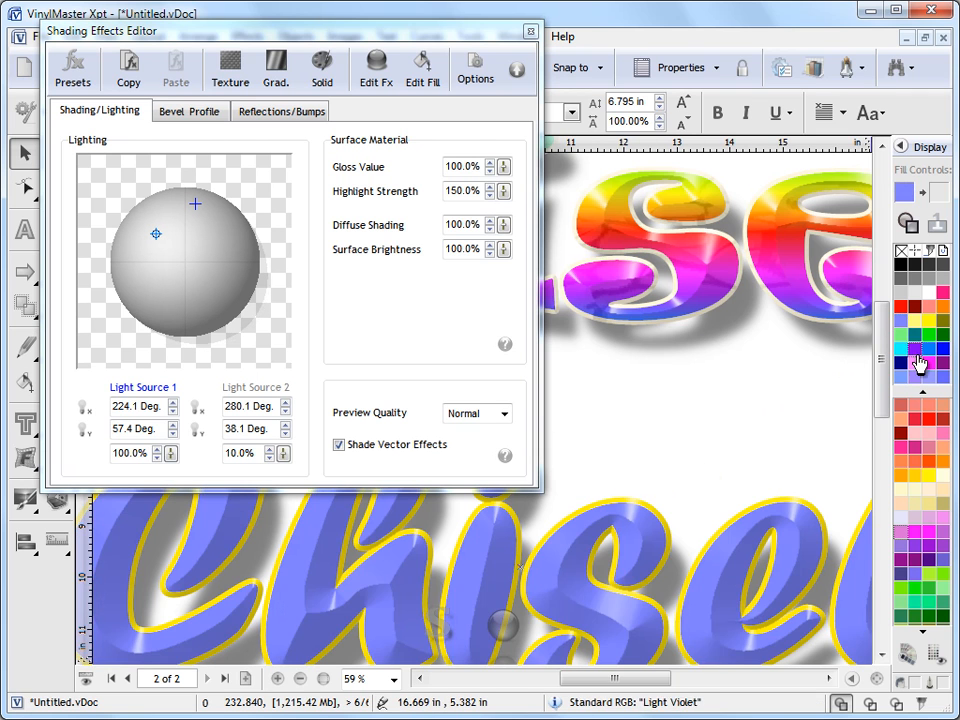
Change the fill of the light blue-violet Chisel text to green and collapse the Shading Effects Editor, moving it off the artwork
{"action": "left_click", "coordinate": [929, 362]}
{"action": "left_click", "coordinate": [933, 336]}
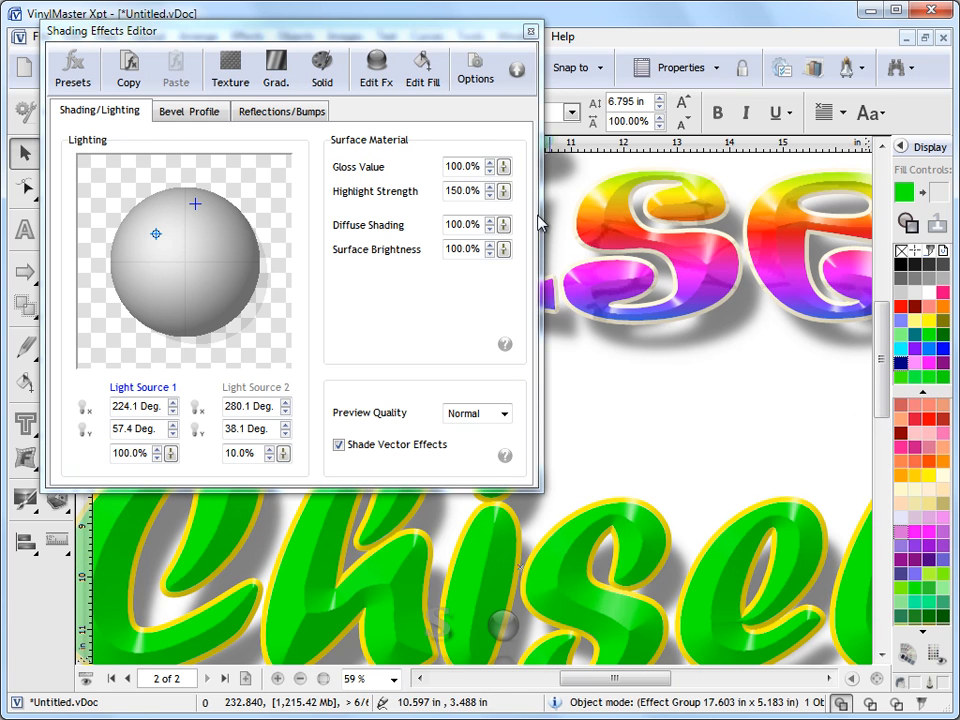
{"action": "left_click", "coordinate": [516, 69]}
{"action": "mouse_move", "coordinate": [497, 55]}
{"action": "left_mouse_down"}
{"action": "mouse_move", "coordinate": [799, 62]}
{"action": "mouse_move", "coordinate": [876, 76]}
{"action": "left_mouse_up"}
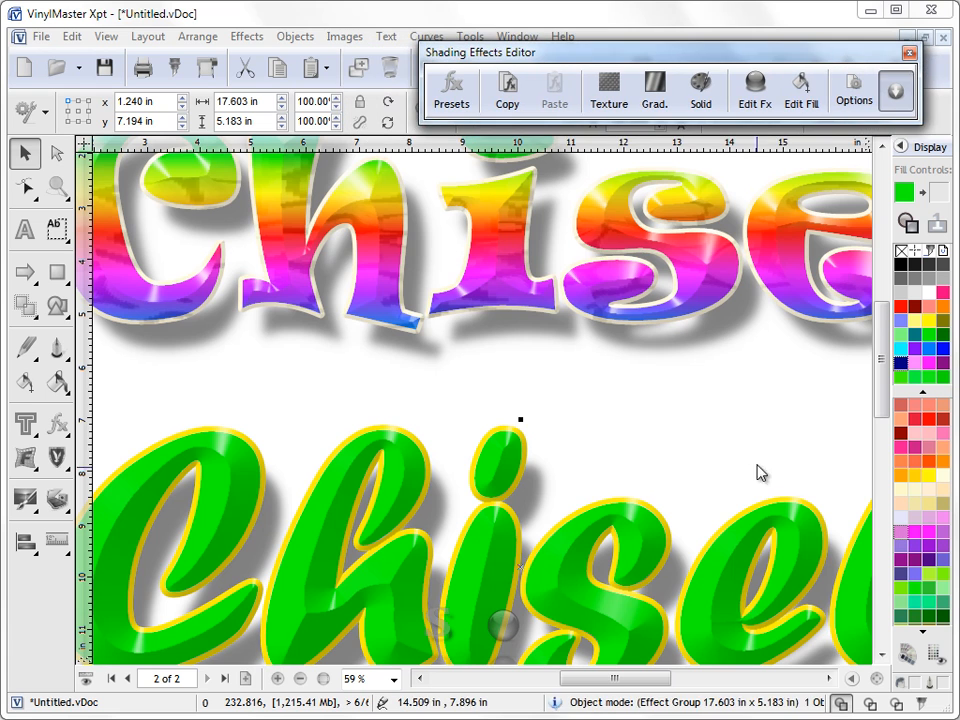
Try inserting the letter f before the final l of the green Chisel text, then undo the insertion
{"action": "left_click", "coordinate": [877, 679]}
{"action": "left_click", "coordinate": [707, 378]}
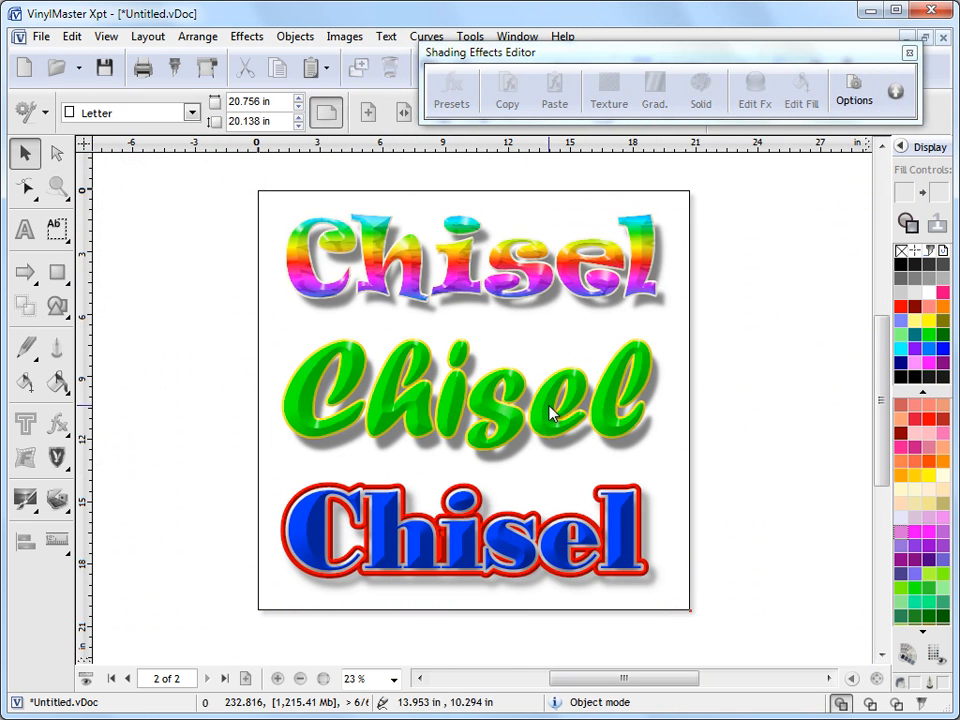
{"action": "left_click", "coordinate": [500, 418]}
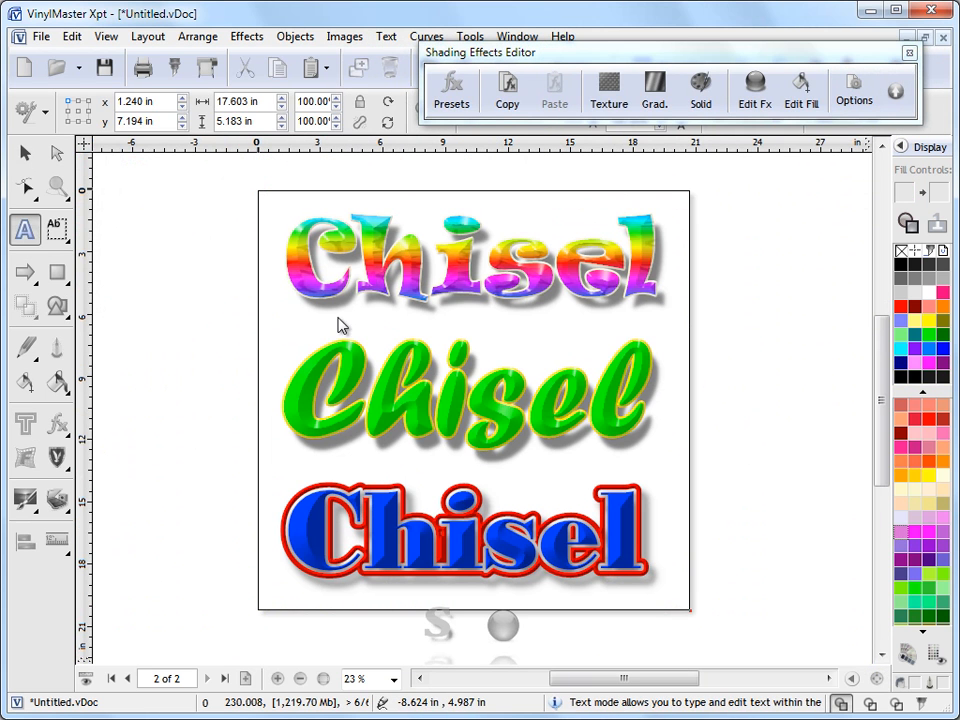
{"action": "left_click", "coordinate": [25, 229]}
{"action": "left_click", "coordinate": [527, 400]}
{"action": "left_click", "coordinate": [594, 389]}
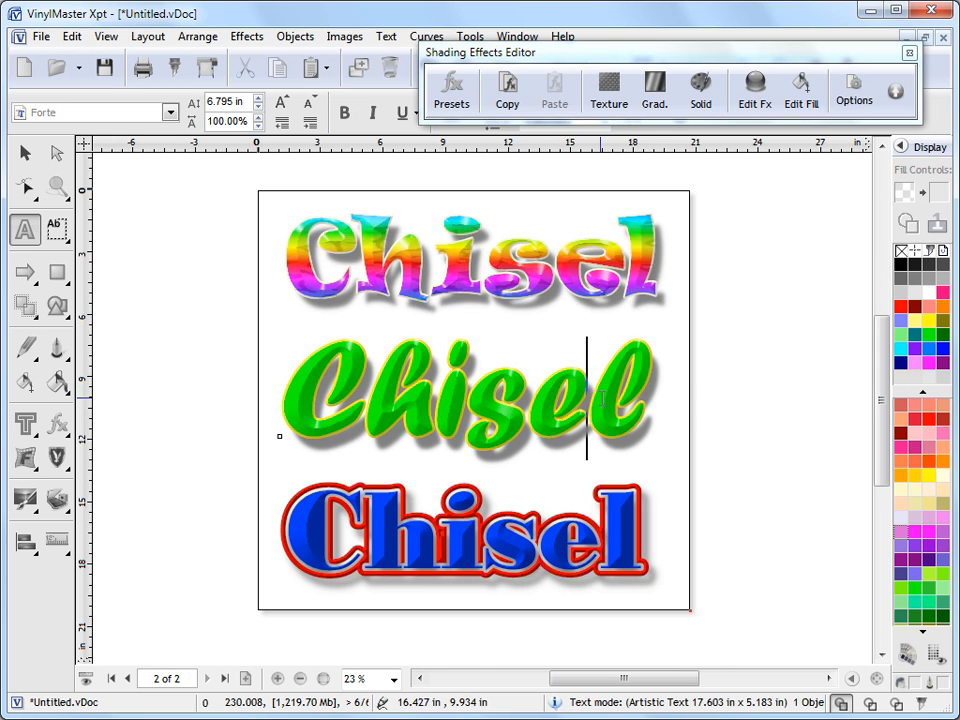
{"action": "type", "text": "f"}
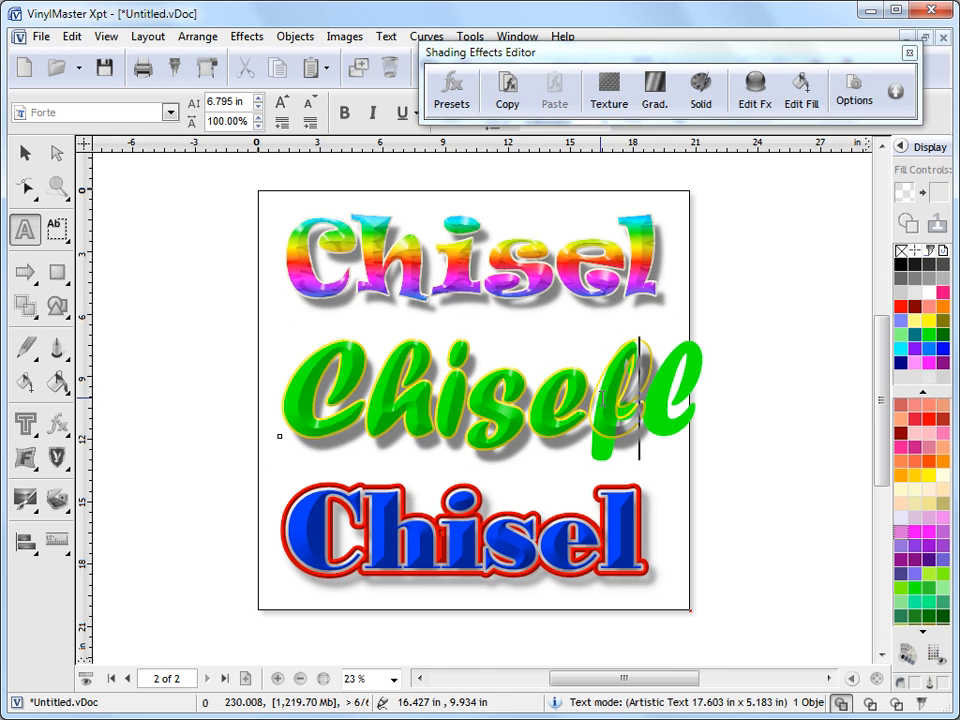
{"action": "left_click", "coordinate": [24, 152]}
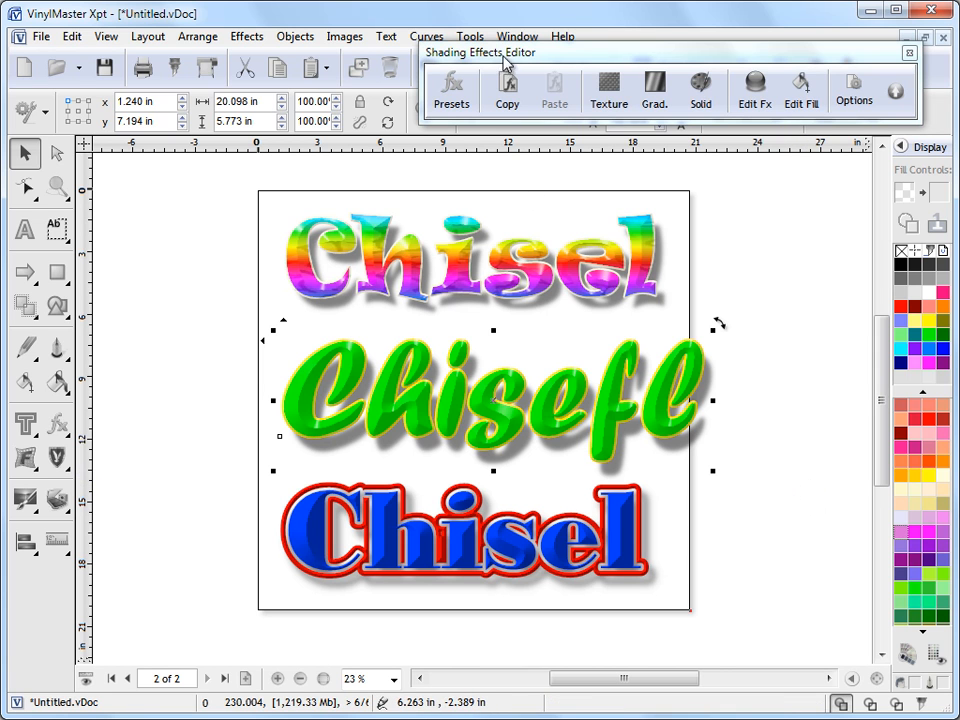
{"action": "left_click_drag", "start_coordinate": [499, 55], "coordinate": [539, 135]}
{"action": "left_click", "coordinate": [429, 67]}
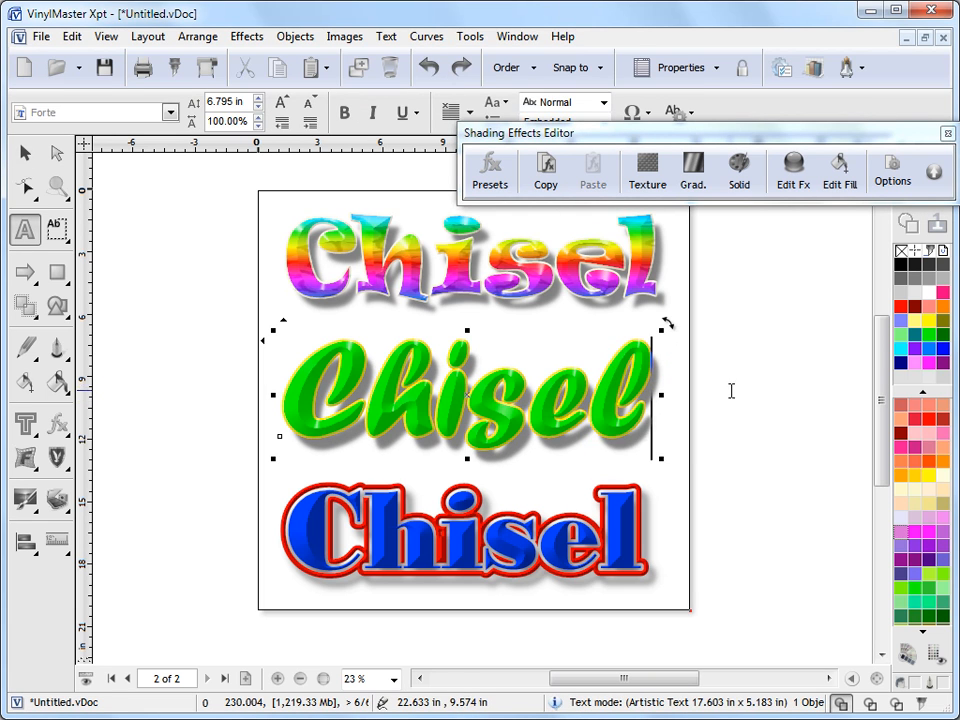
Expand the Shading Effects Editor and open the green Chisel text's shading effect for on-canvas editing
{"action": "left_click_drag", "start_coordinate": [843, 136], "coordinate": [795, 72]}
{"action": "left_click", "coordinate": [887, 108]}
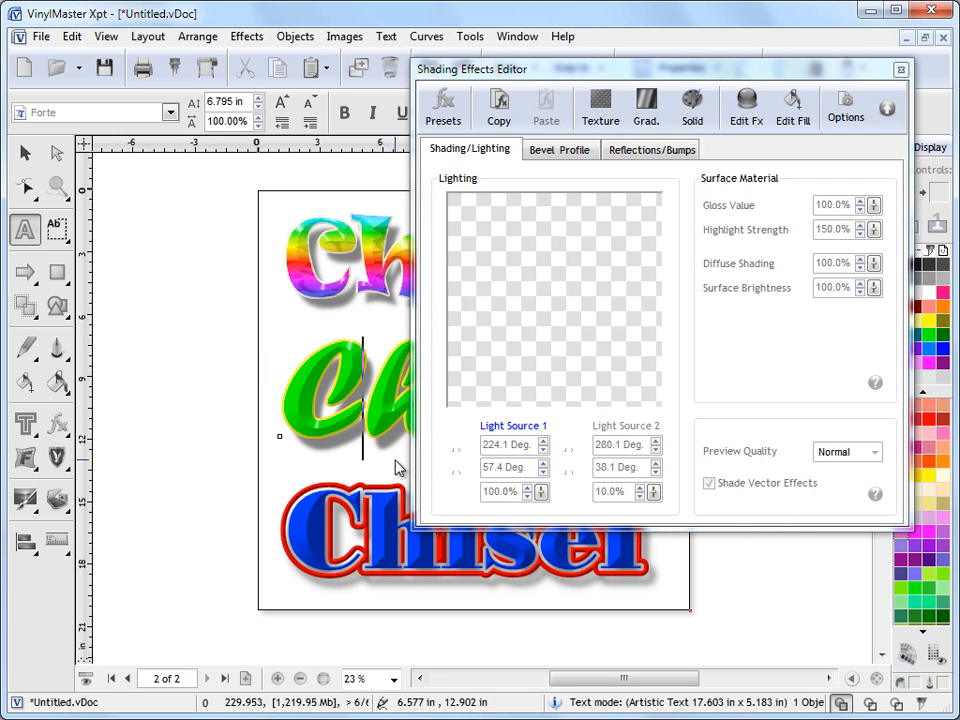
{"action": "left_click", "coordinate": [24, 152]}
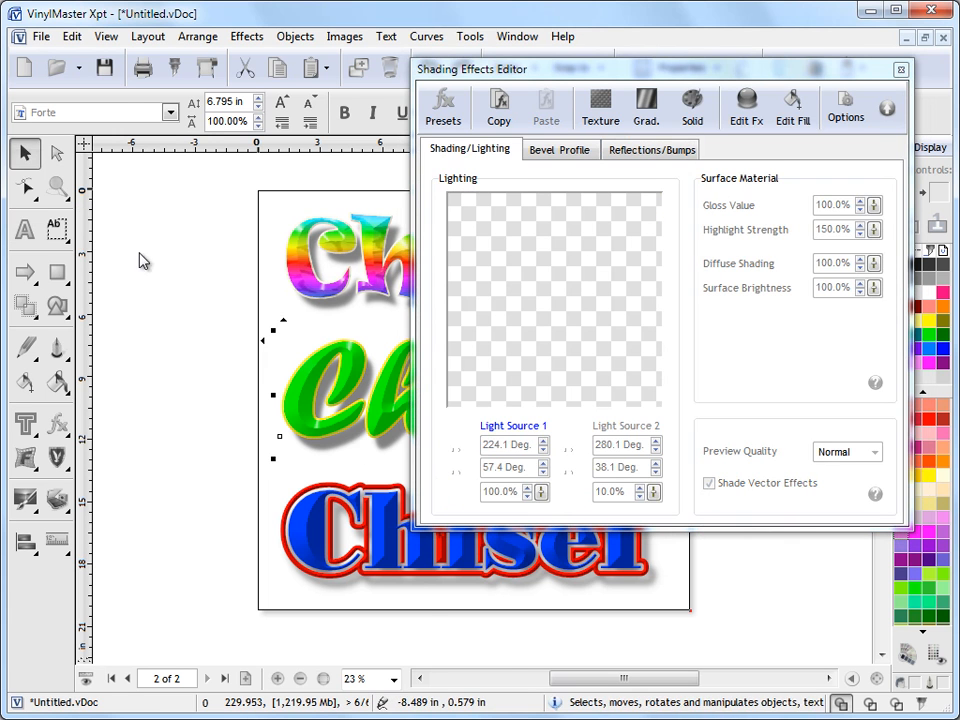
{"action": "left_click", "coordinate": [342, 376]}
{"action": "left_click", "coordinate": [502, 626]}
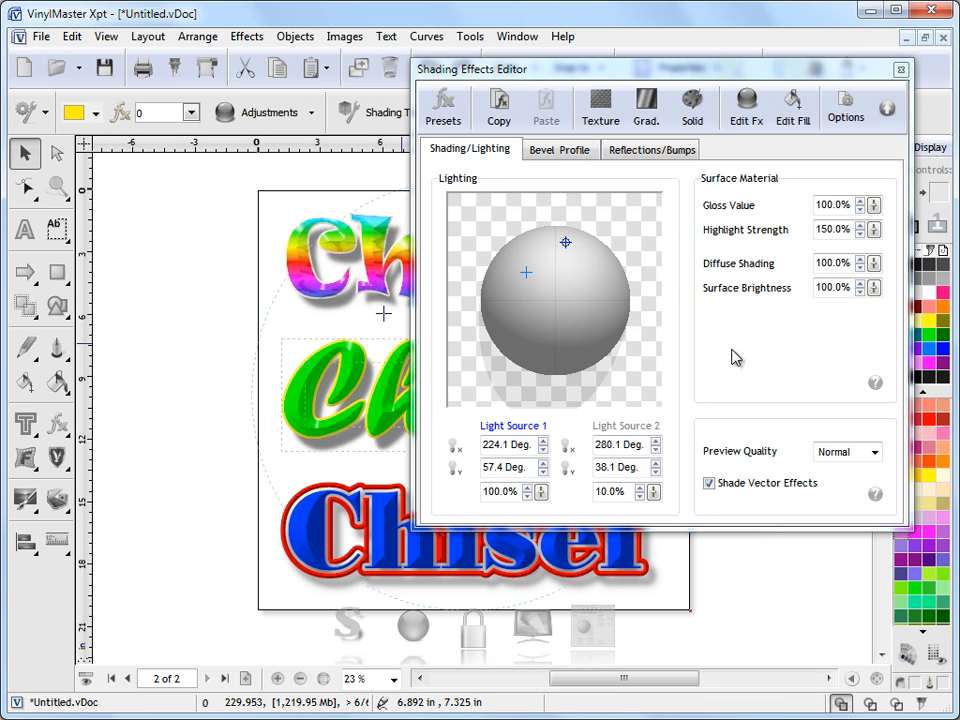